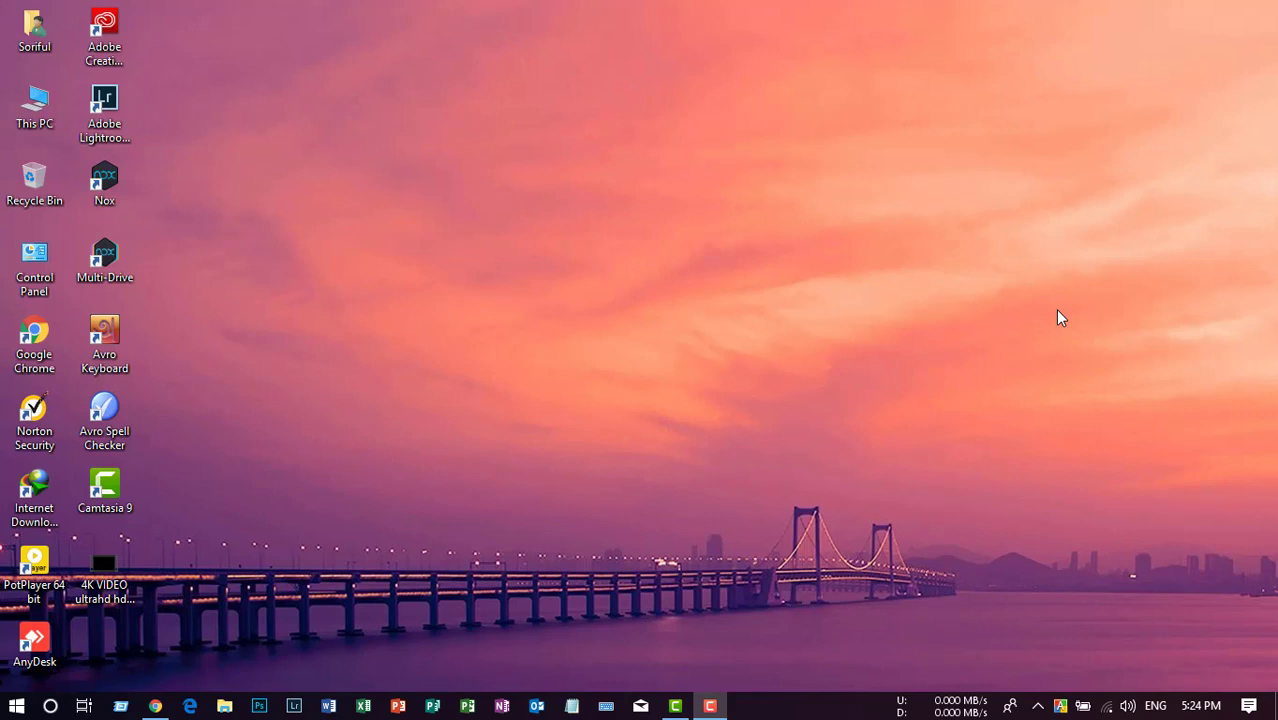
Refresh the desktop twice from its right-click menu
{"action": "right_click", "coordinate": [771, 222]}
{"action": "left_click", "coordinate": [829, 277]}
{"action": "right_click", "coordinate": [831, 280]}
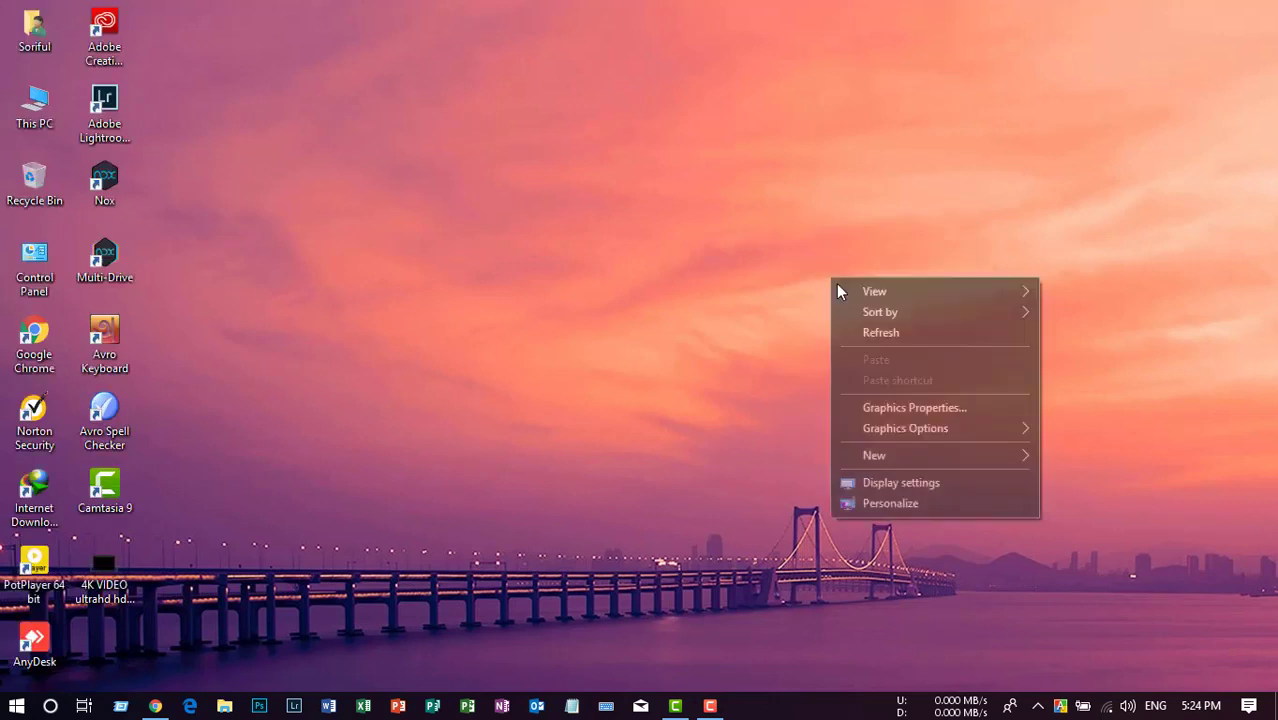
{"action": "left_click", "coordinate": [866, 332]}
Start connecting the laptop to the TP-Link_54DA Wi-Fi network from the tray network list
{"action": "left_click", "coordinate": [1107, 705]}
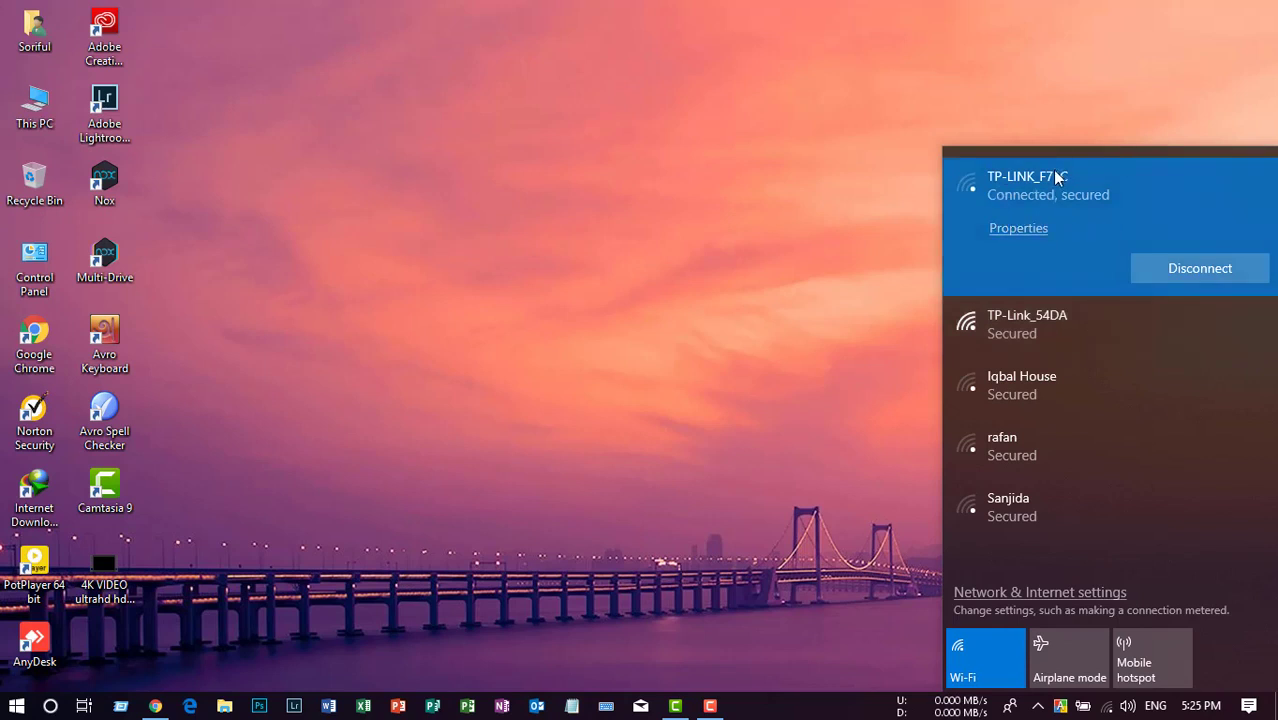
{"action": "left_click", "coordinate": [1116, 710]}
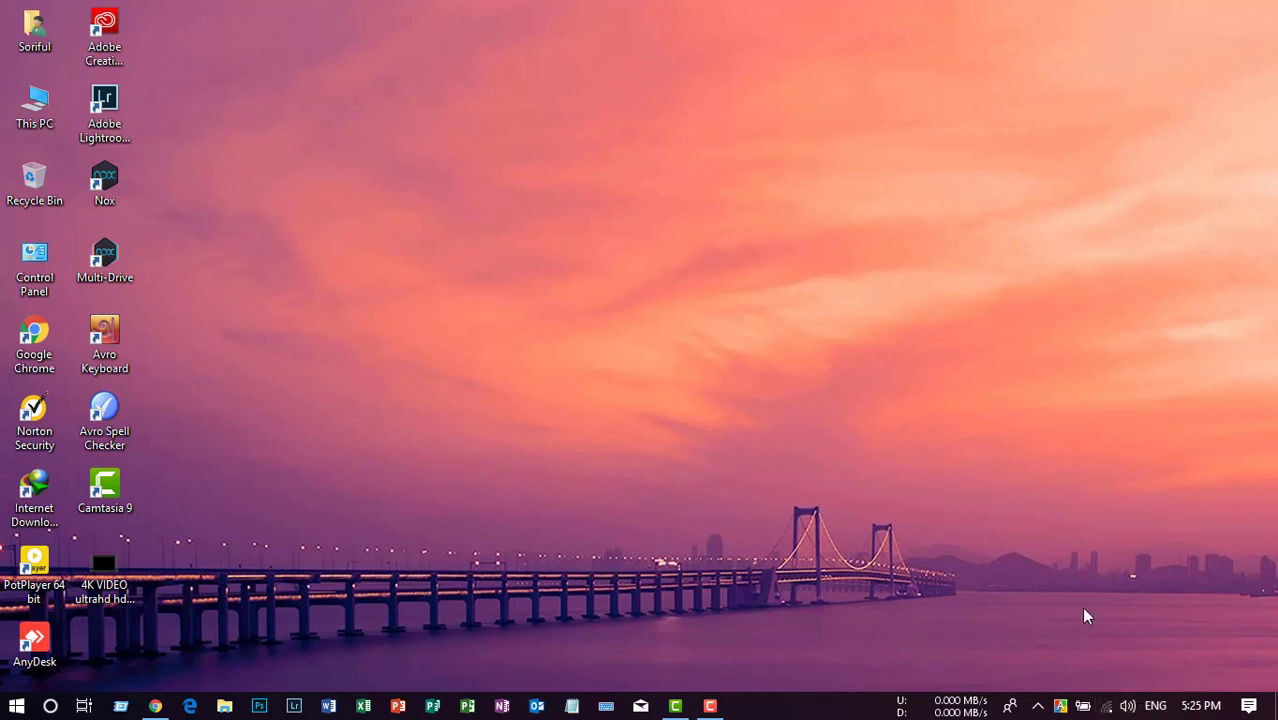
{"action": "left_click", "coordinate": [1106, 707]}
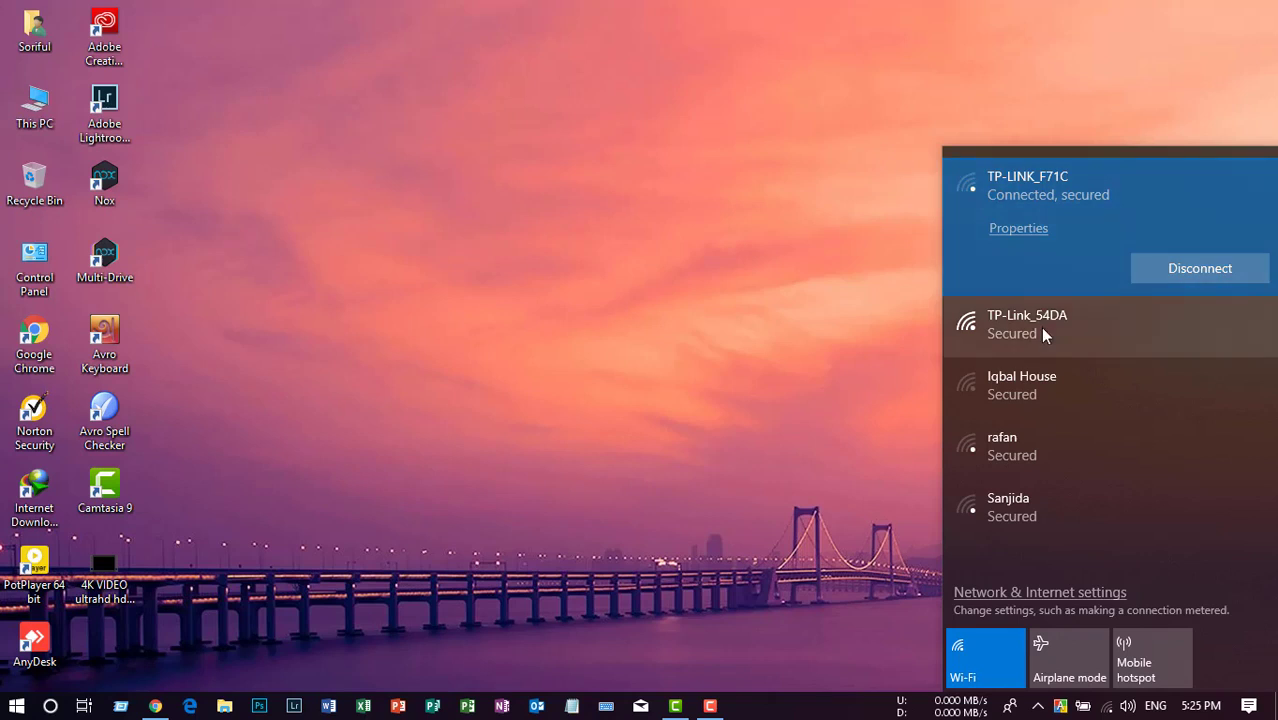
{"action": "left_click", "coordinate": [1044, 332]}
{"action": "left_click", "coordinate": [1244, 330]}
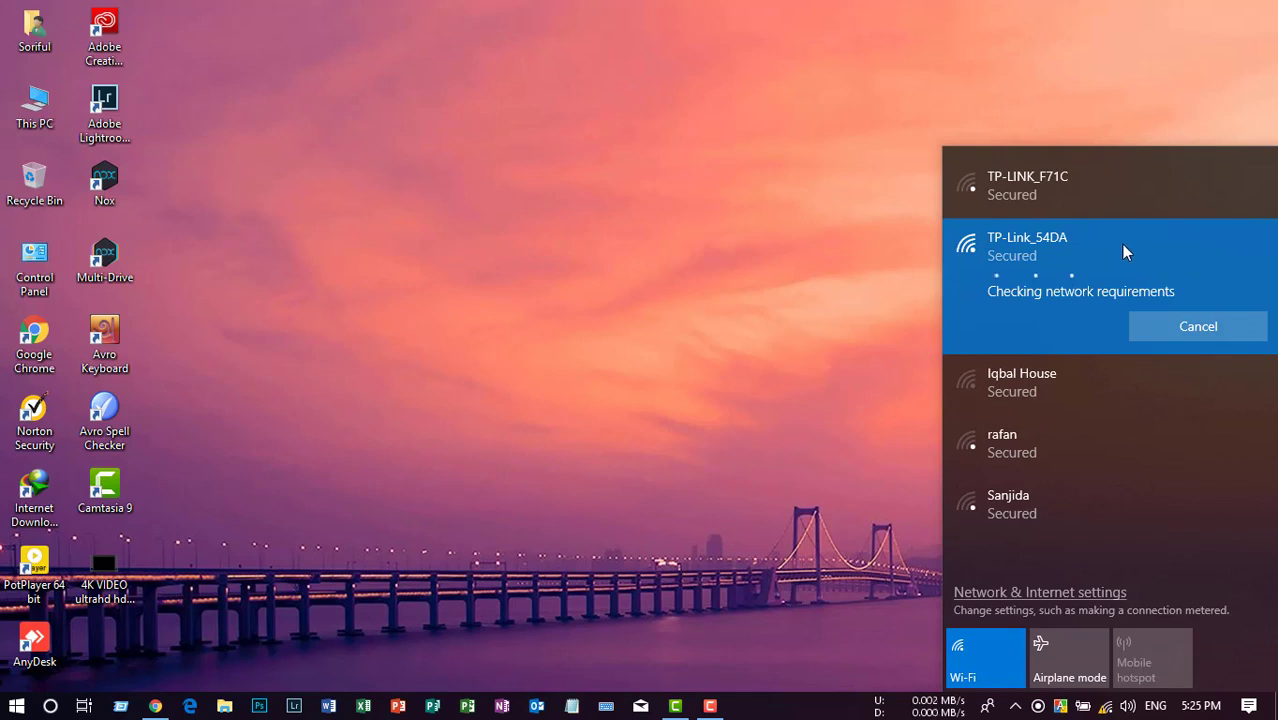
{"action": "left_click", "coordinate": [1105, 706]}
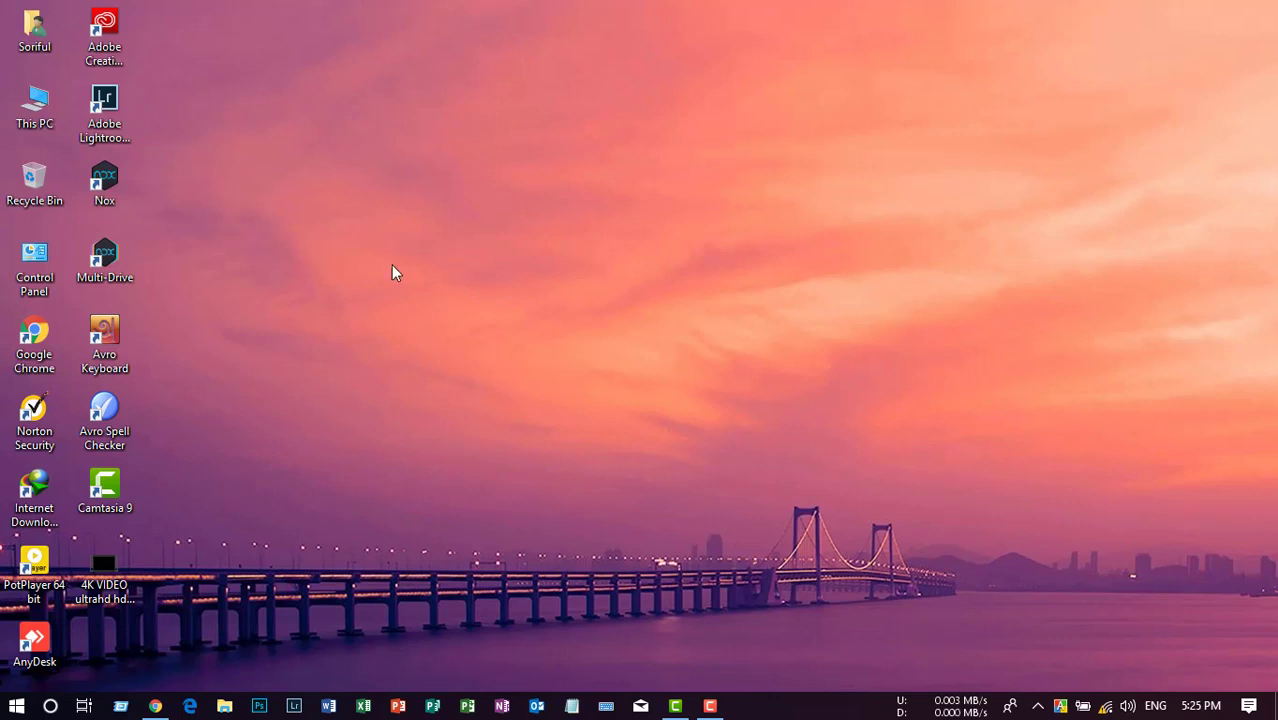
Open Chrome and load the router's login page at 192.168.0.1
{"action": "left_click", "coordinate": [156, 706]}
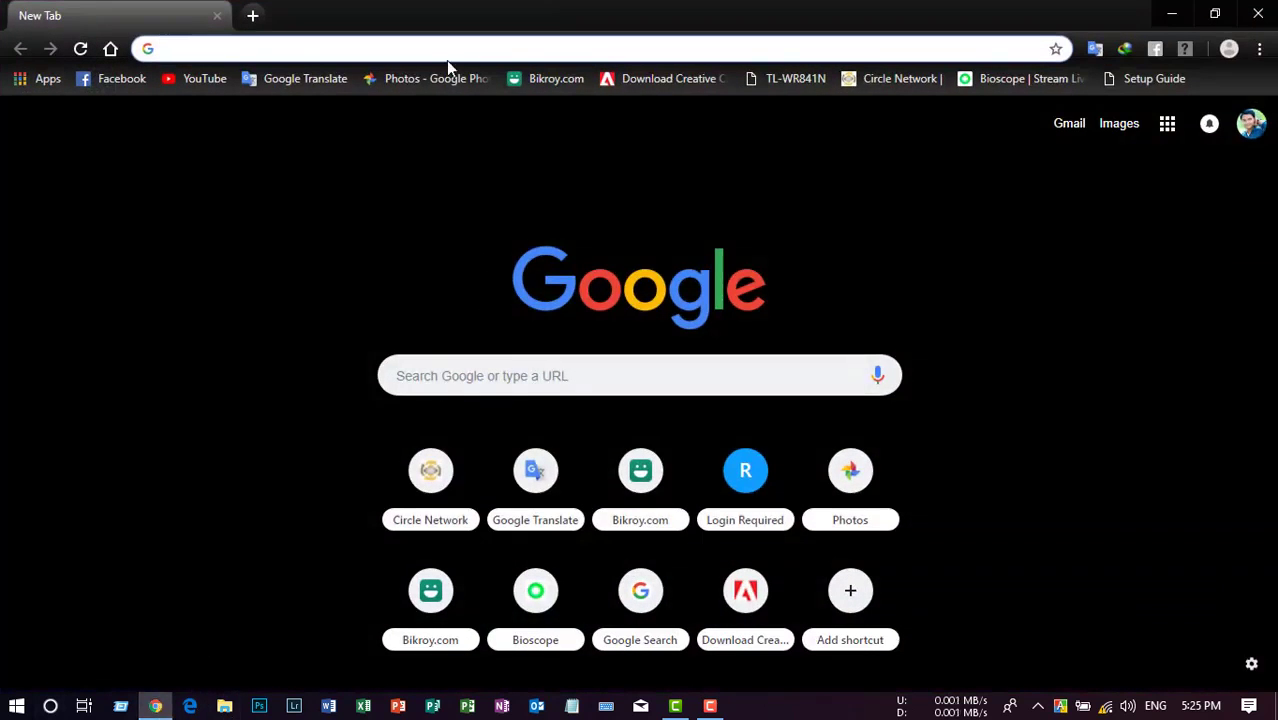
{"action": "left_click", "coordinate": [390, 48]}
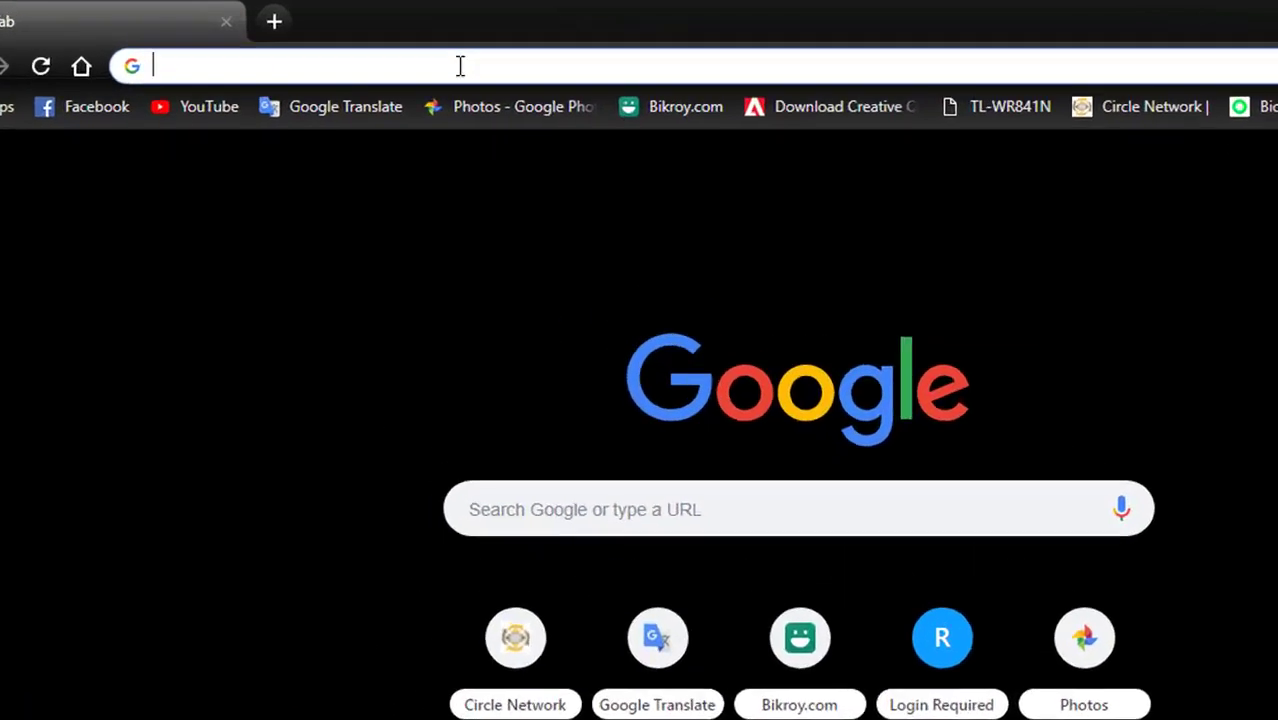
{"action": "type", "text": "19"}
{"action": "type", "text": "2"}
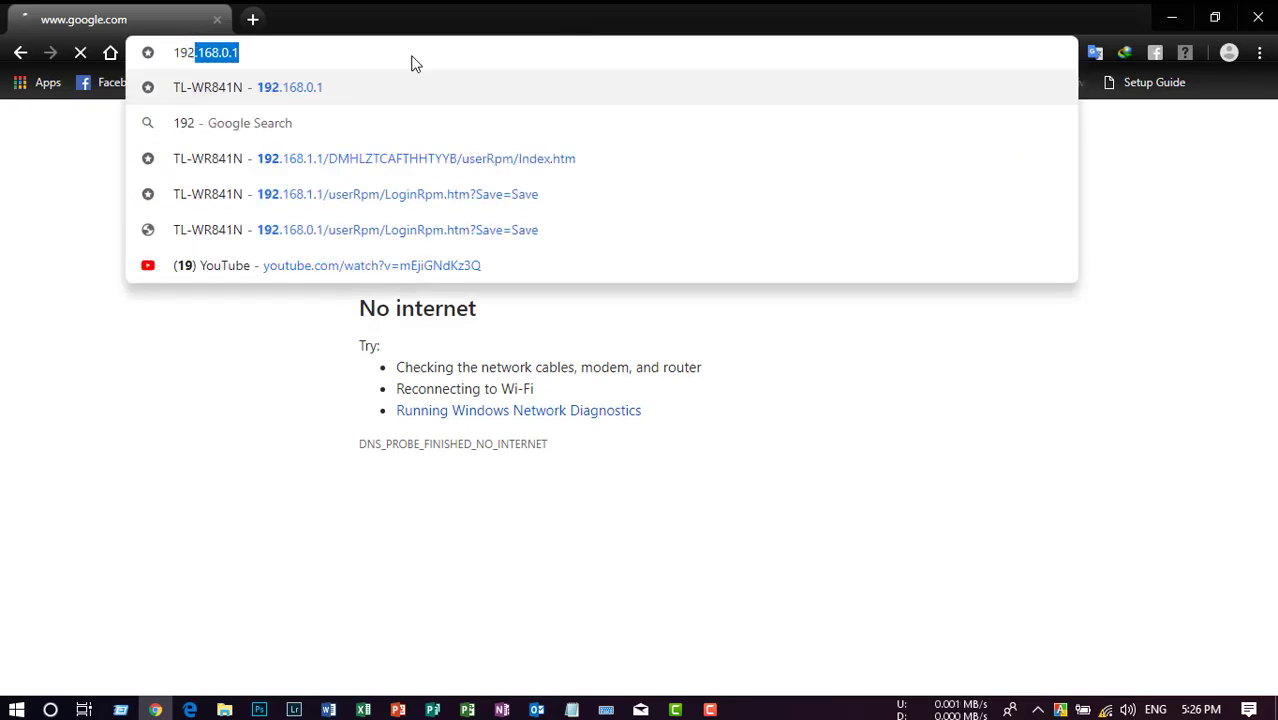
{"action": "type", "text": ".168"}
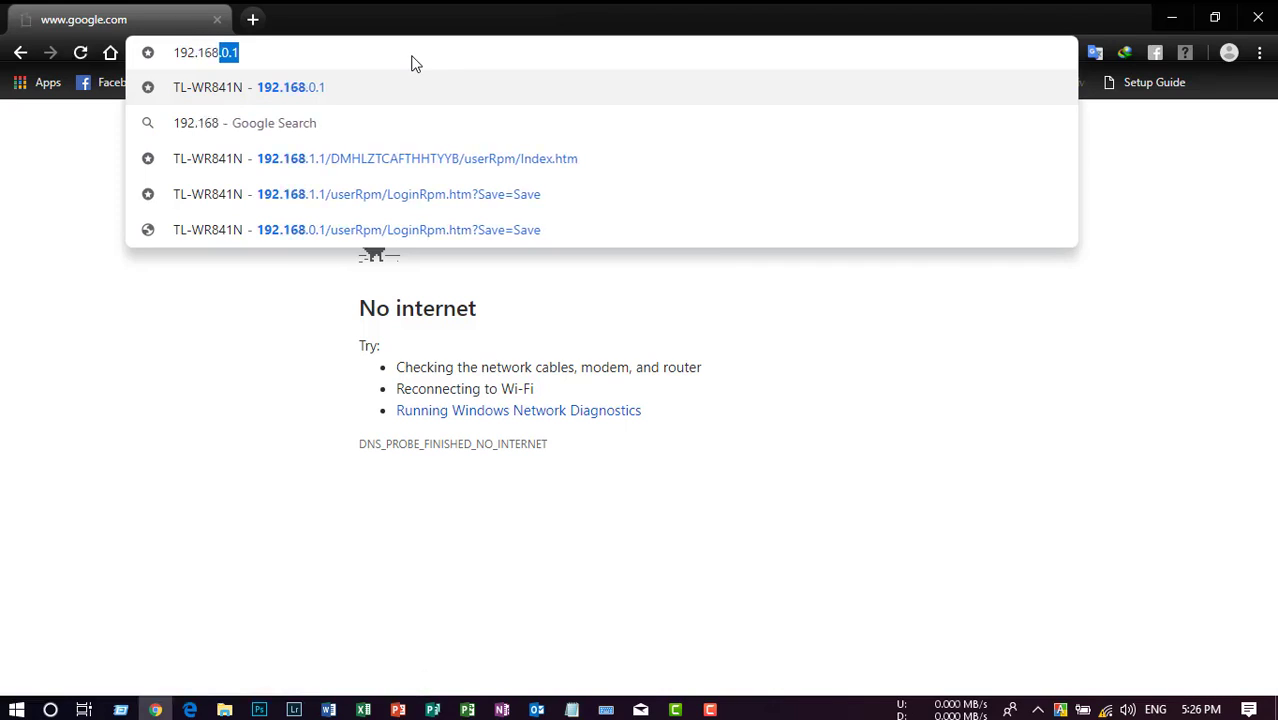
{"action": "type", "text": "."}
{"action": "type", "text": "0.1"}
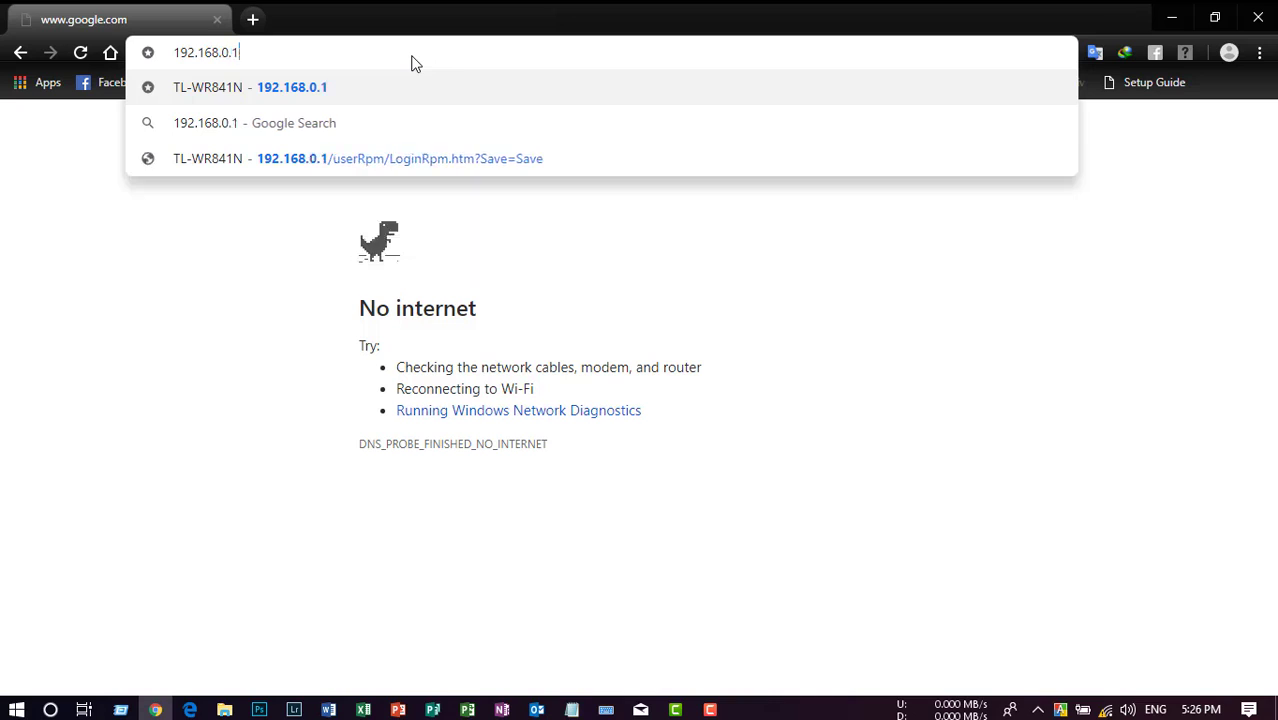
{"action": "key", "text": "Return"}
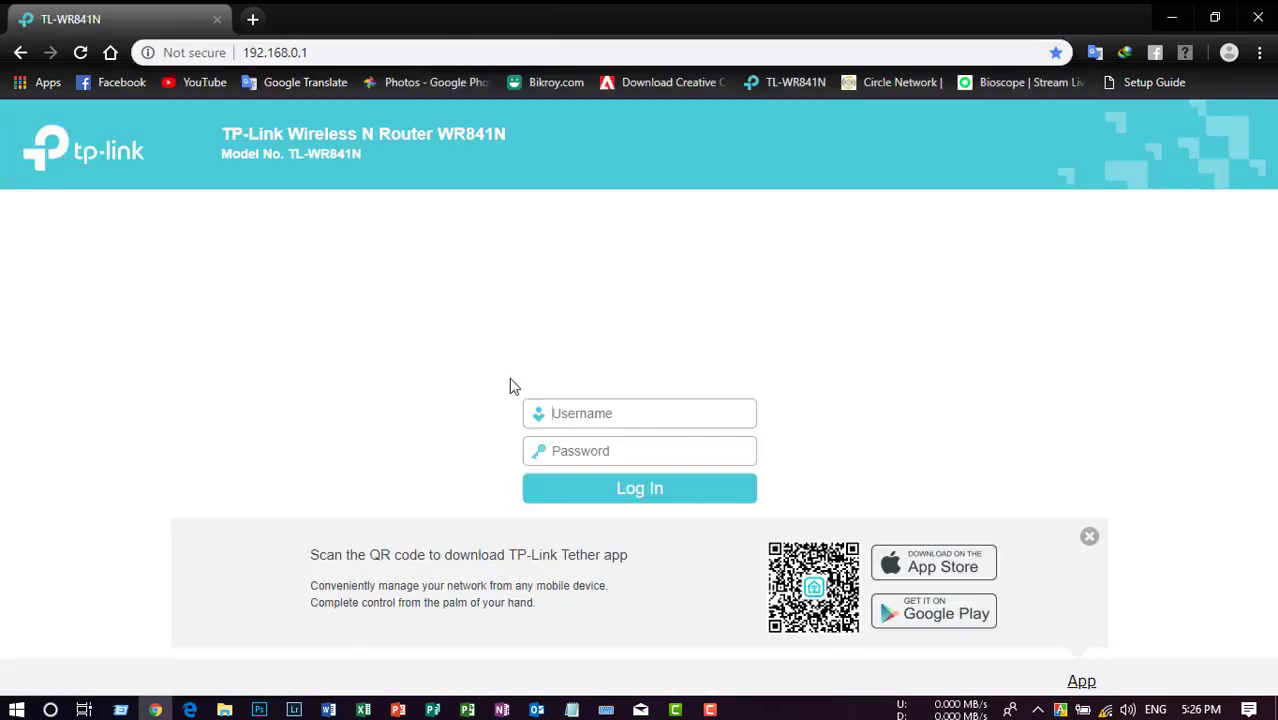
Sign in to the TL-WR841N admin interface with the admin username and password
{"action": "left_click", "coordinate": [580, 413]}
{"action": "key", "text": "Tab"}
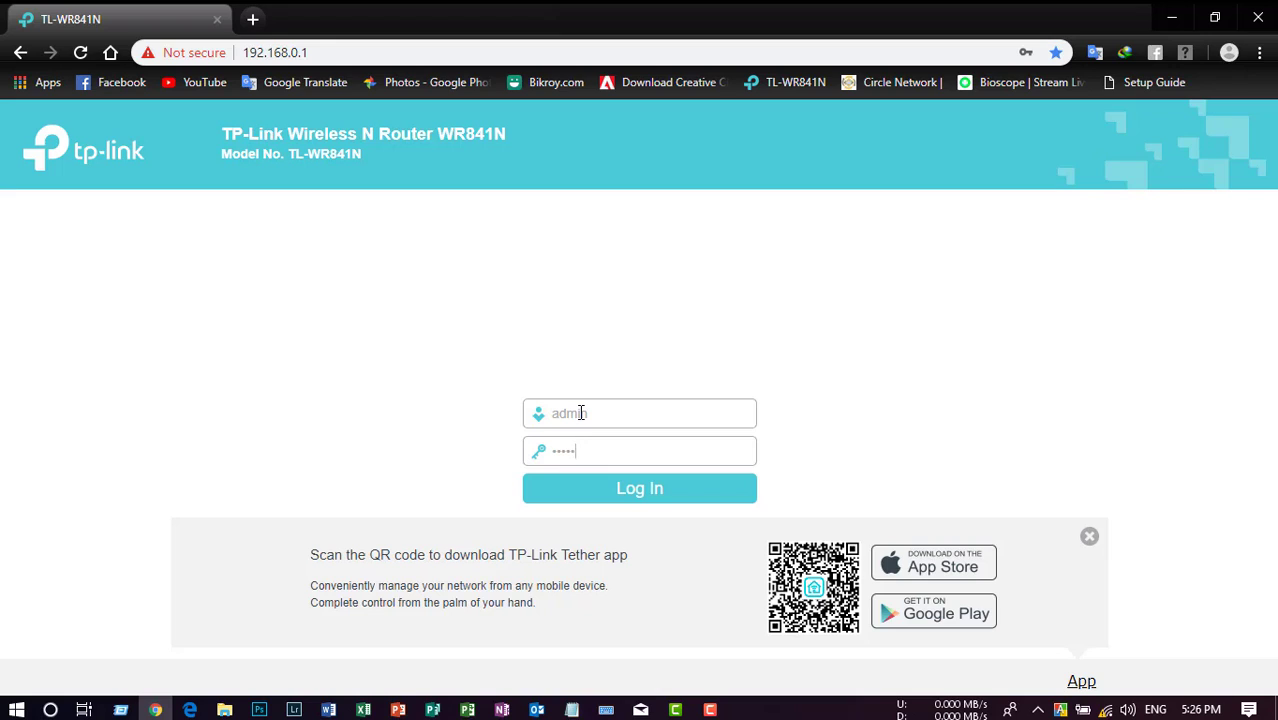
{"action": "left_click", "coordinate": [583, 488]}
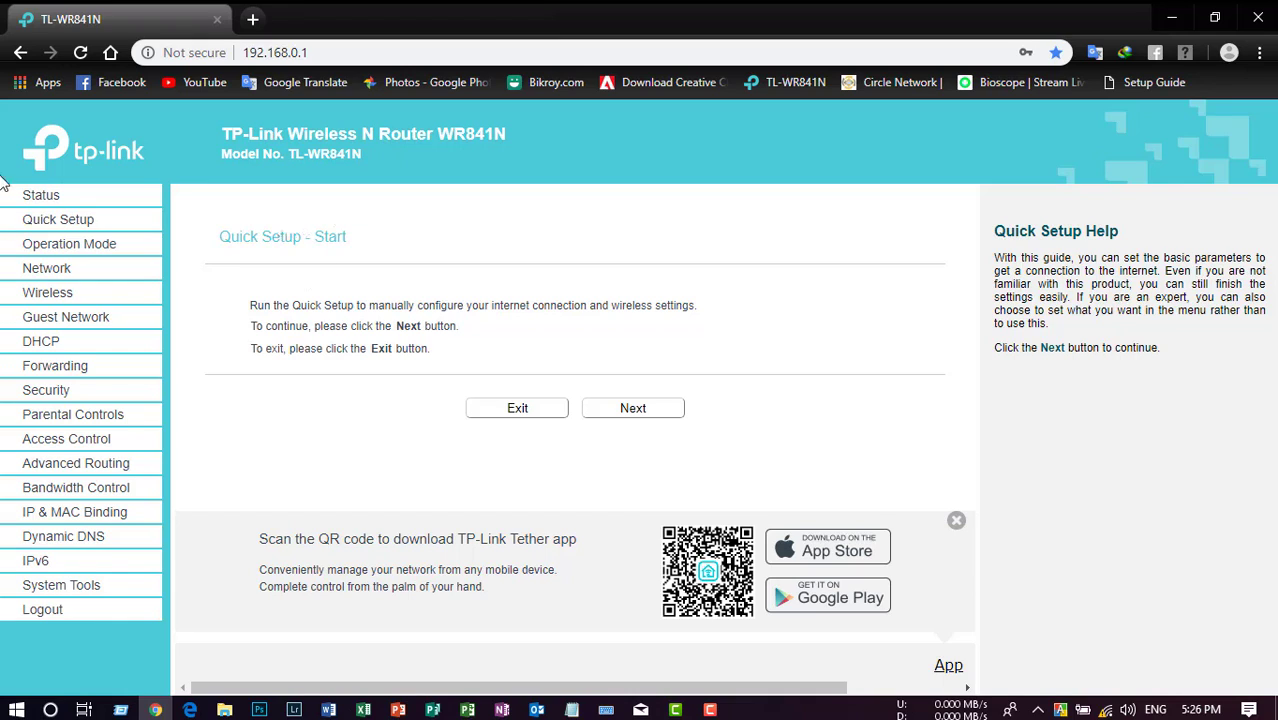
Start Quick Setup and keep Wireless Router as the operation mode
{"action": "left_click", "coordinate": [25, 220]}
{"action": "left_click", "coordinate": [645, 415]}
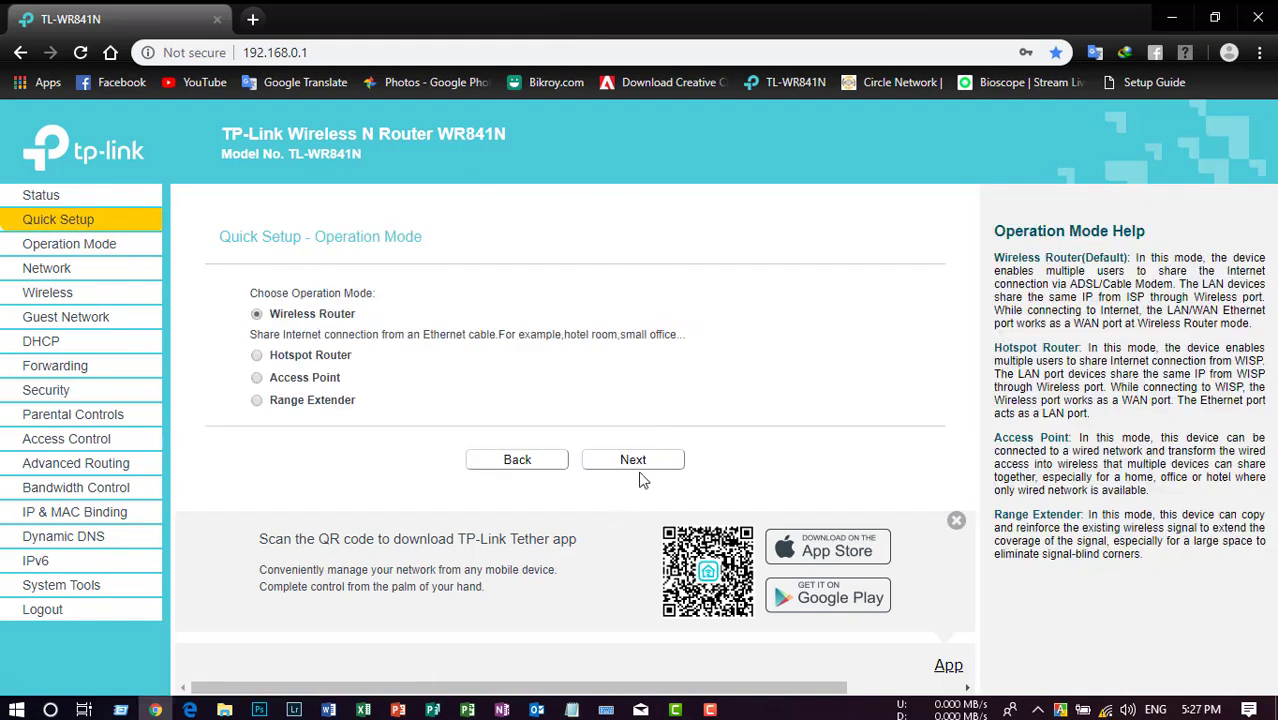
{"action": "left_click", "coordinate": [636, 462]}
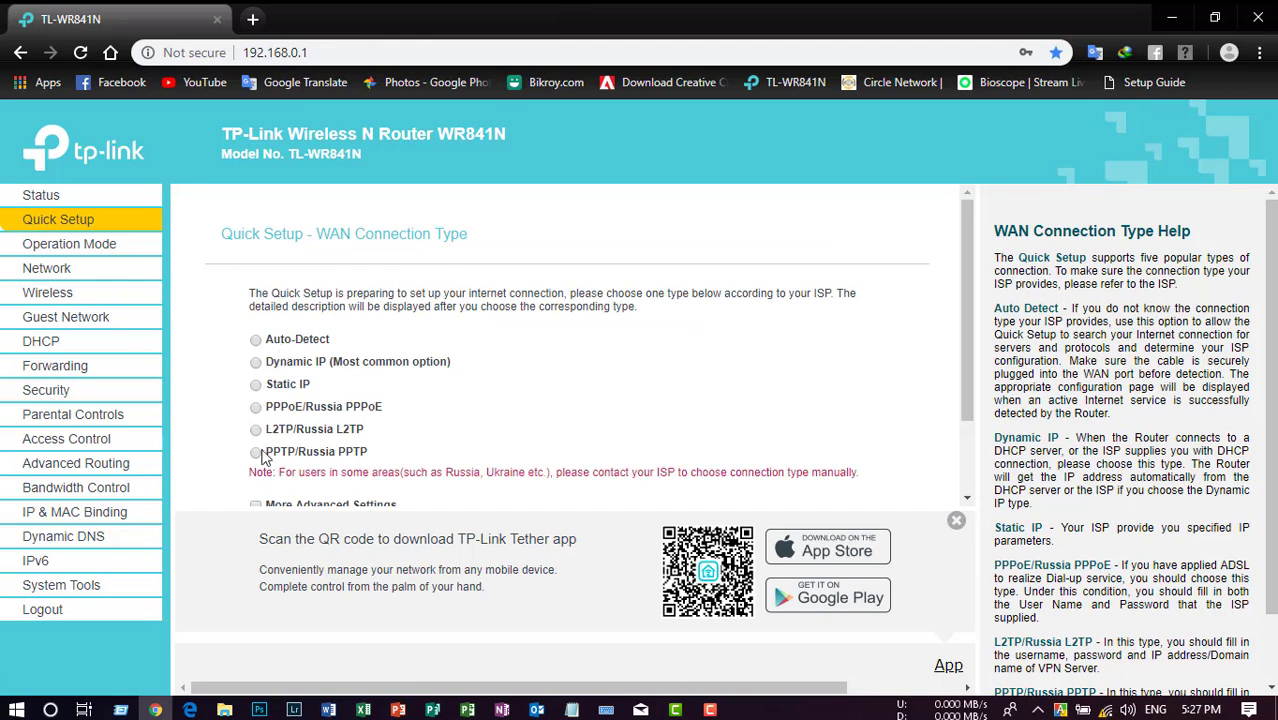
Choose PPPoE/Russia PPPoE as the WAN type and dismiss the unplugged-cable warning
{"action": "left_click", "coordinate": [256, 408]}
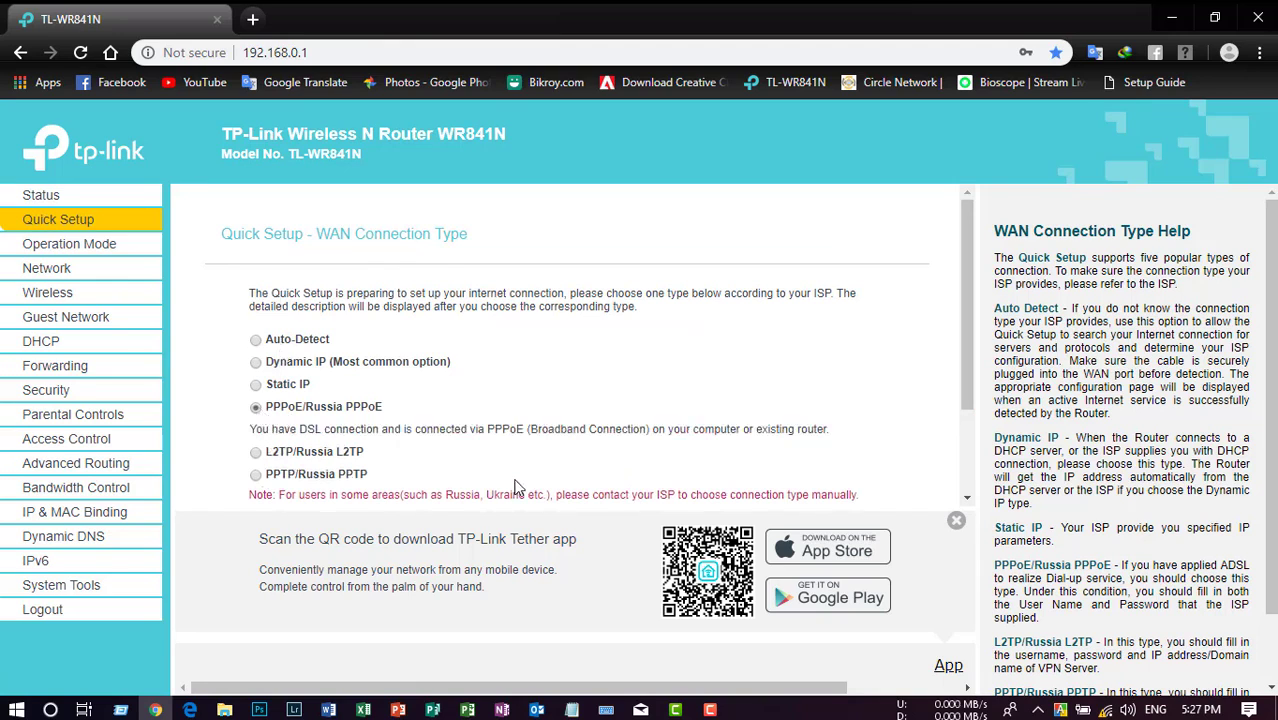
{"action": "scroll", "coordinate": [515, 486], "scroll_direction": "down", "scroll_amount": 1}
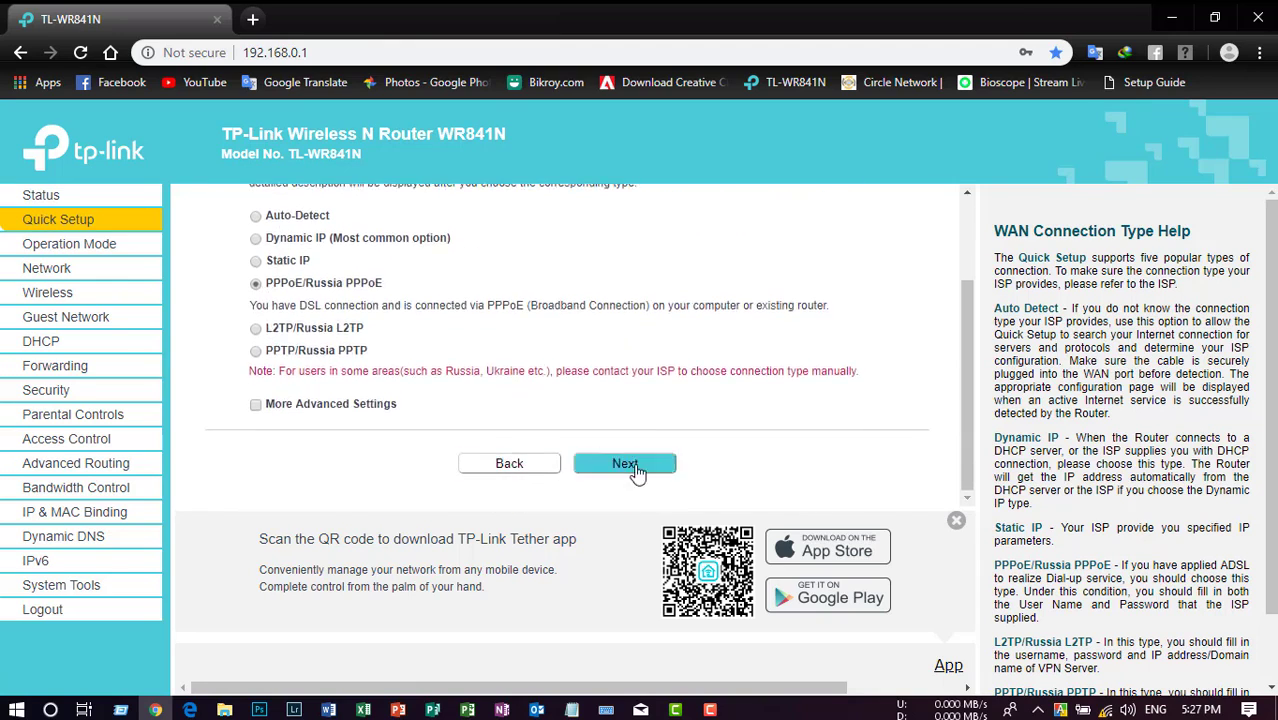
{"action": "left_click", "coordinate": [636, 470]}
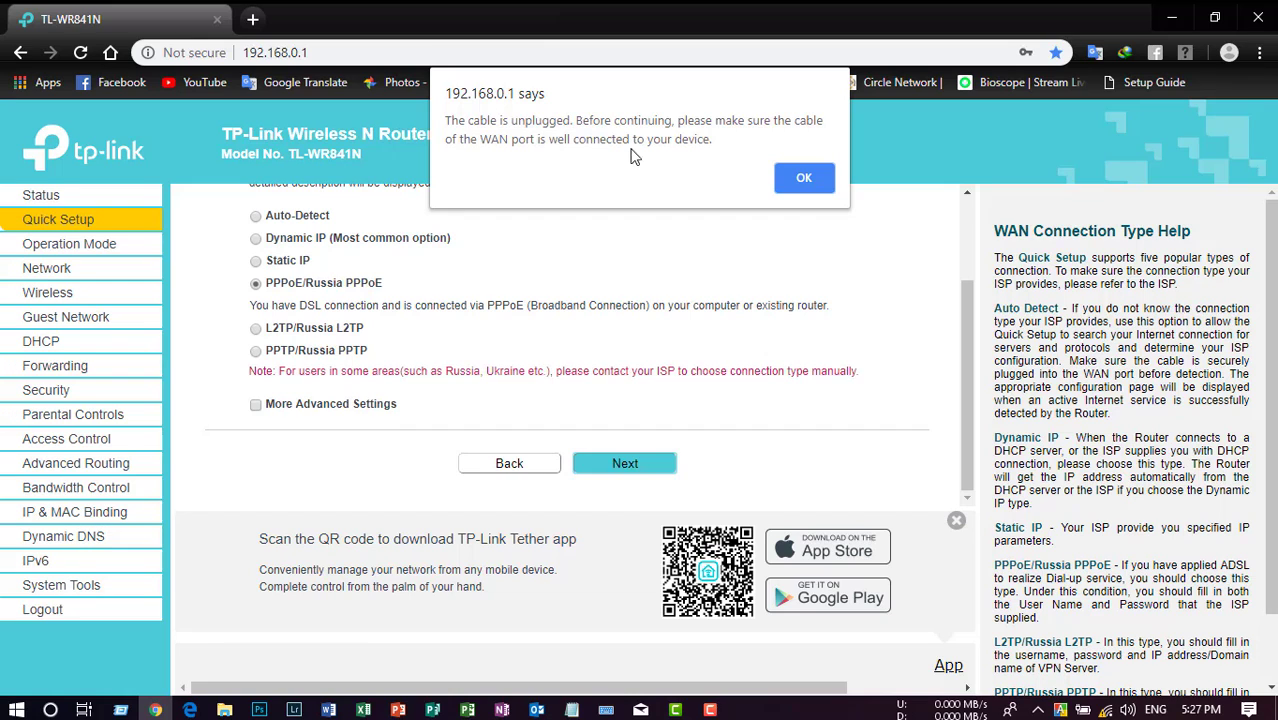
{"action": "left_click", "coordinate": [807, 177]}
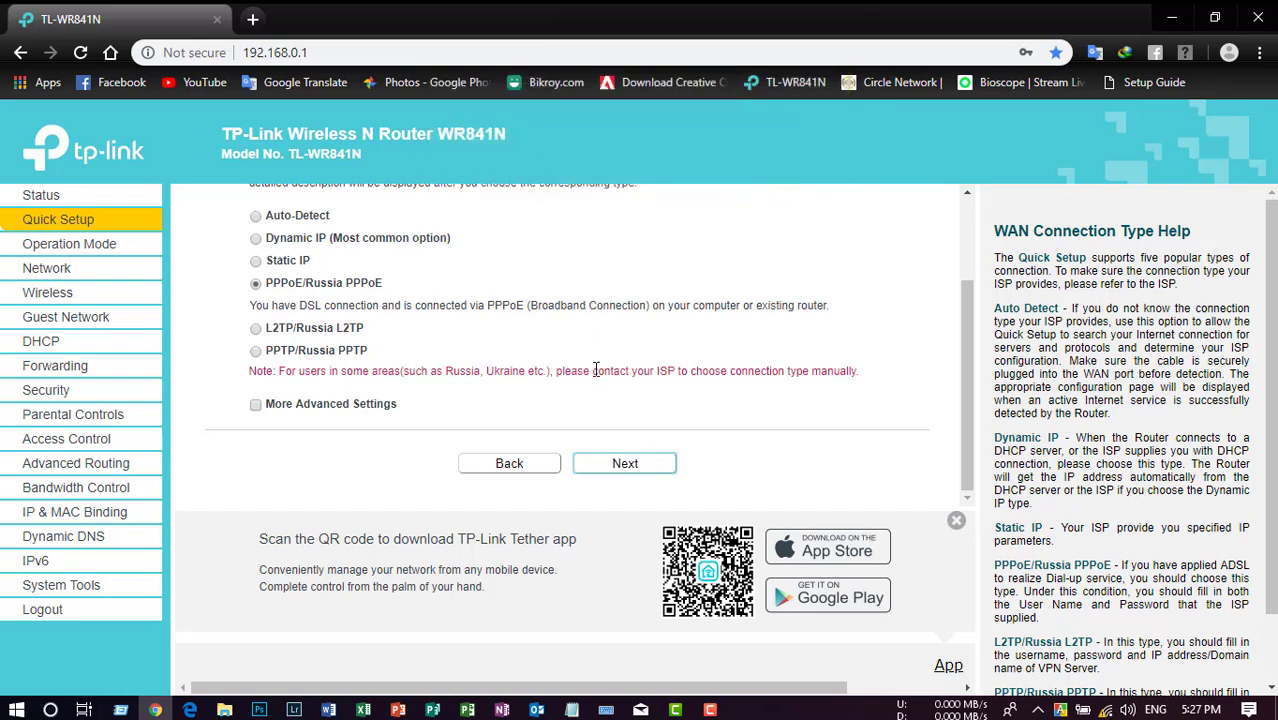
{"action": "scroll", "coordinate": [593, 370], "scroll_direction": "up", "scroll_amount": 1}
{"action": "scroll", "coordinate": [593, 370], "scroll_direction": "down", "scroll_amount": 1}
{"action": "scroll", "coordinate": [593, 370], "scroll_direction": "up", "scroll_amount": 1}
{"action": "scroll", "coordinate": [593, 370], "scroll_direction": "up", "scroll_amount": 1}
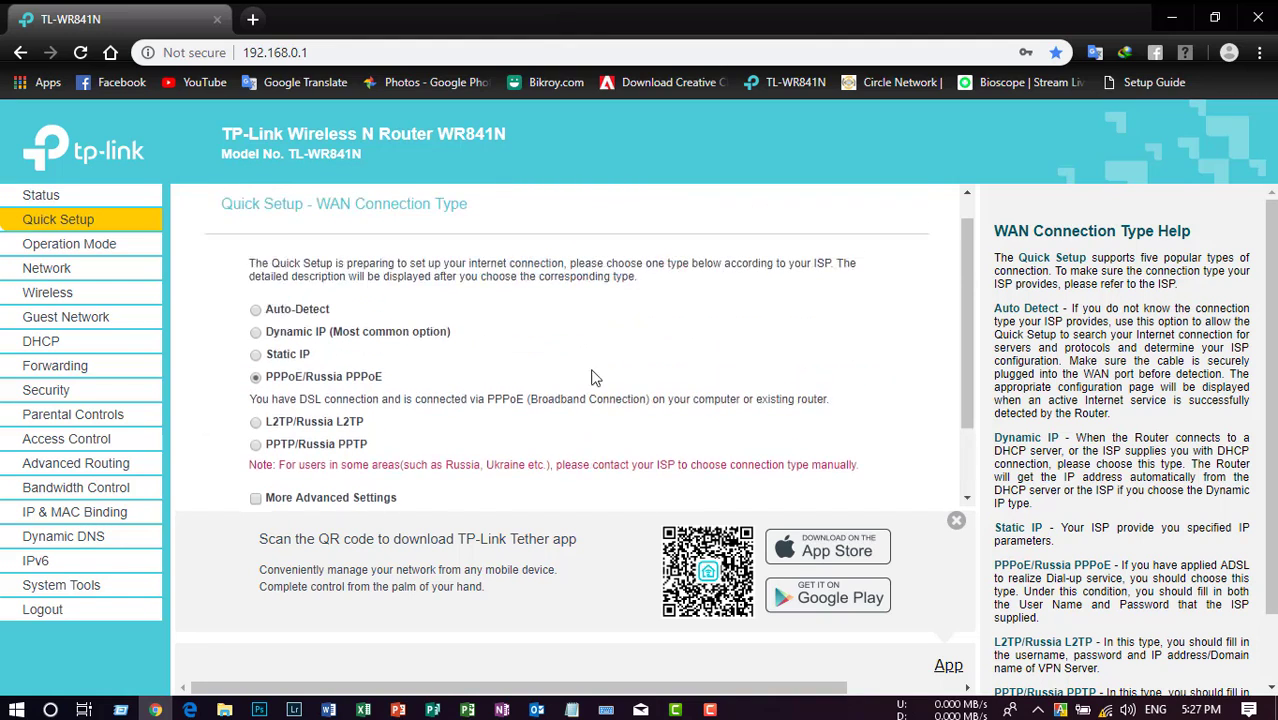
{"action": "scroll", "coordinate": [593, 378], "scroll_direction": "down", "scroll_amount": 1}
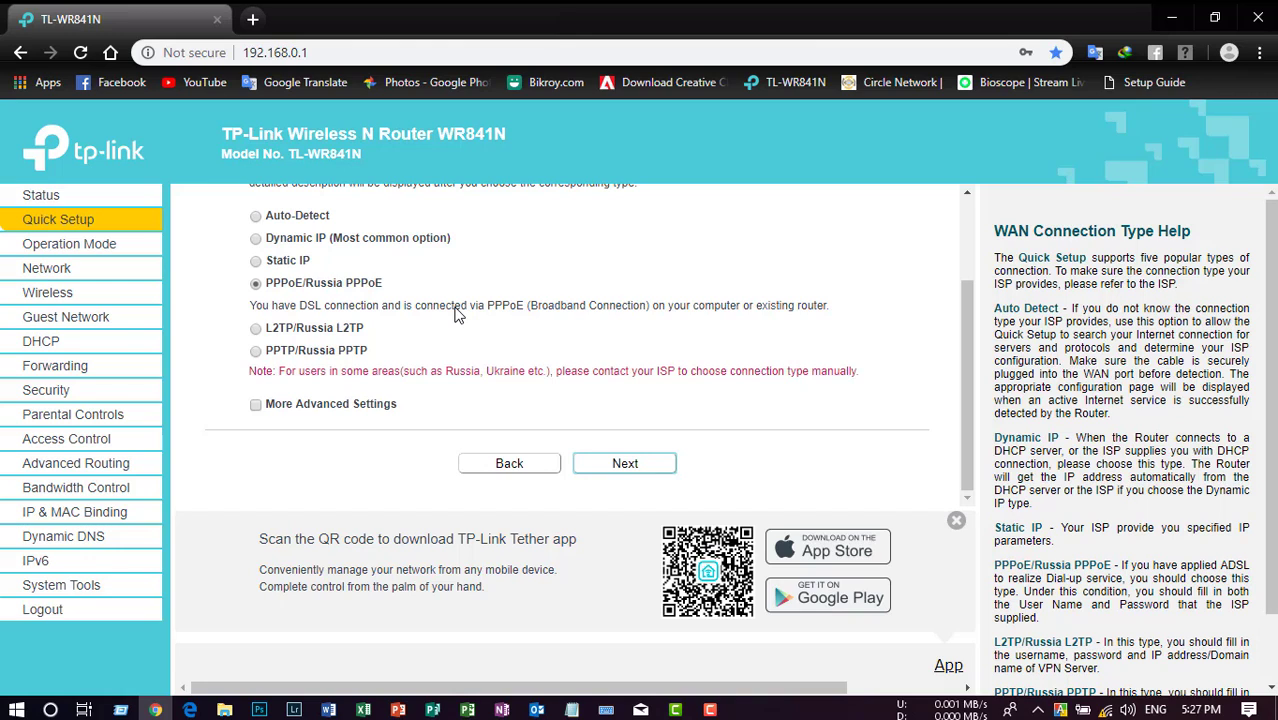
{"action": "scroll", "coordinate": [456, 314], "scroll_direction": "up", "scroll_amount": 1}
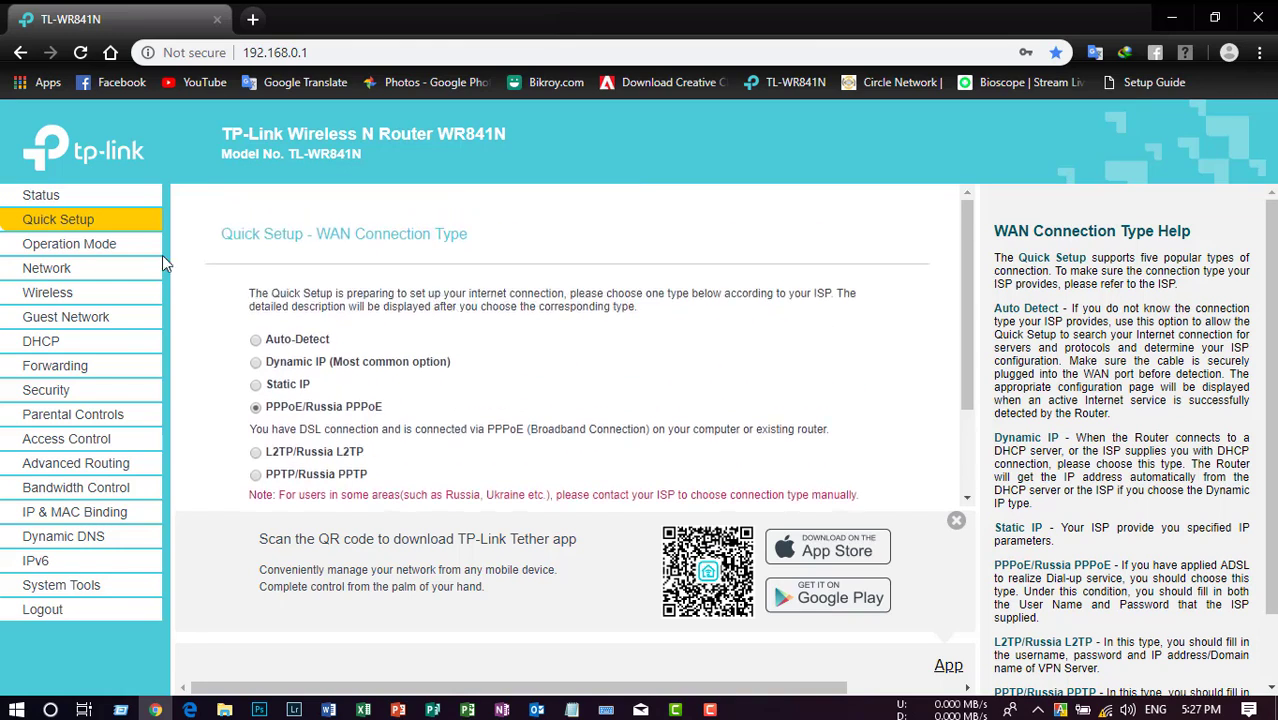
Rerun Quick Setup with Hotspot Router mode and Dynamic IP to reach the AP list
{"action": "left_click", "coordinate": [87, 228]}
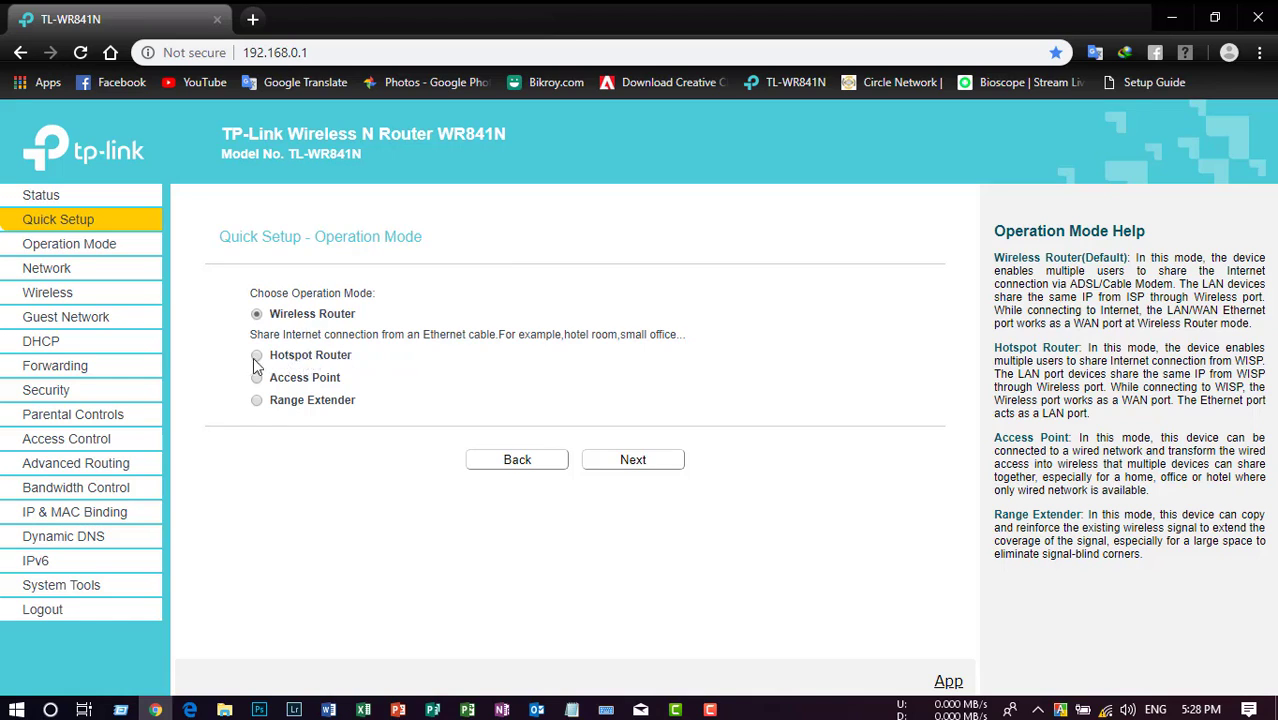
{"action": "left_click", "coordinate": [257, 356]}
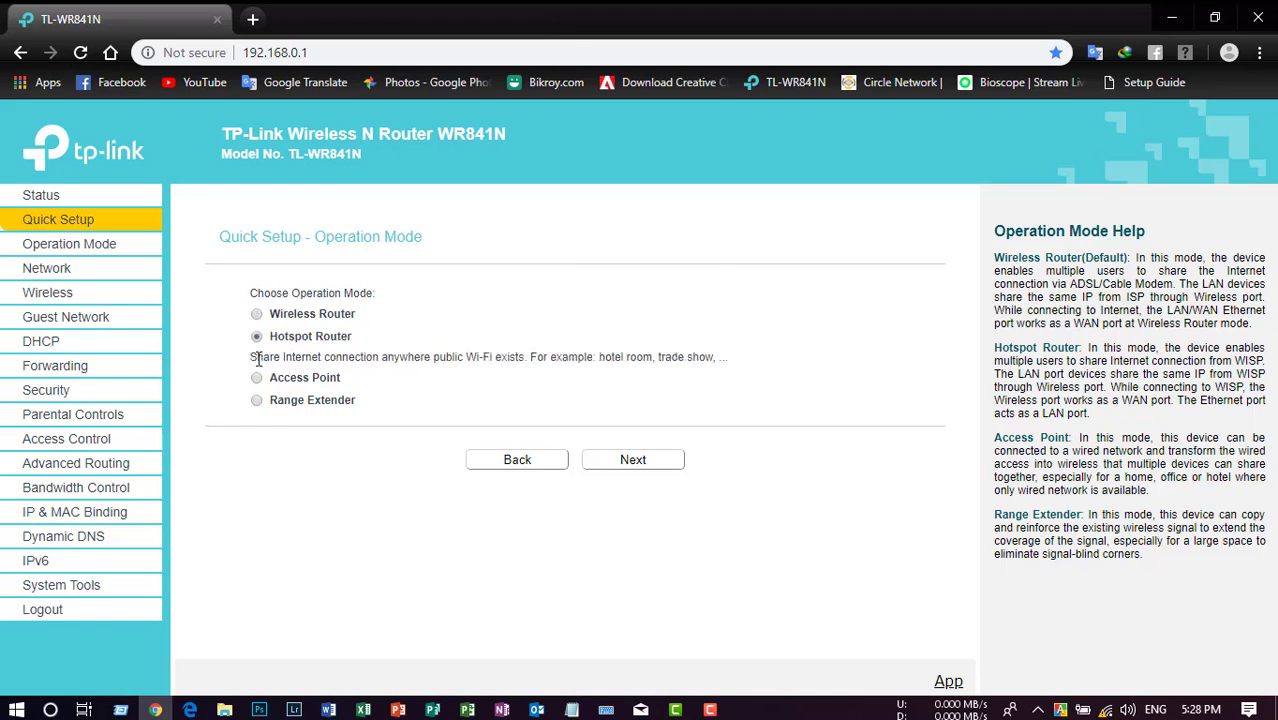
{"action": "left_click", "coordinate": [630, 460]}
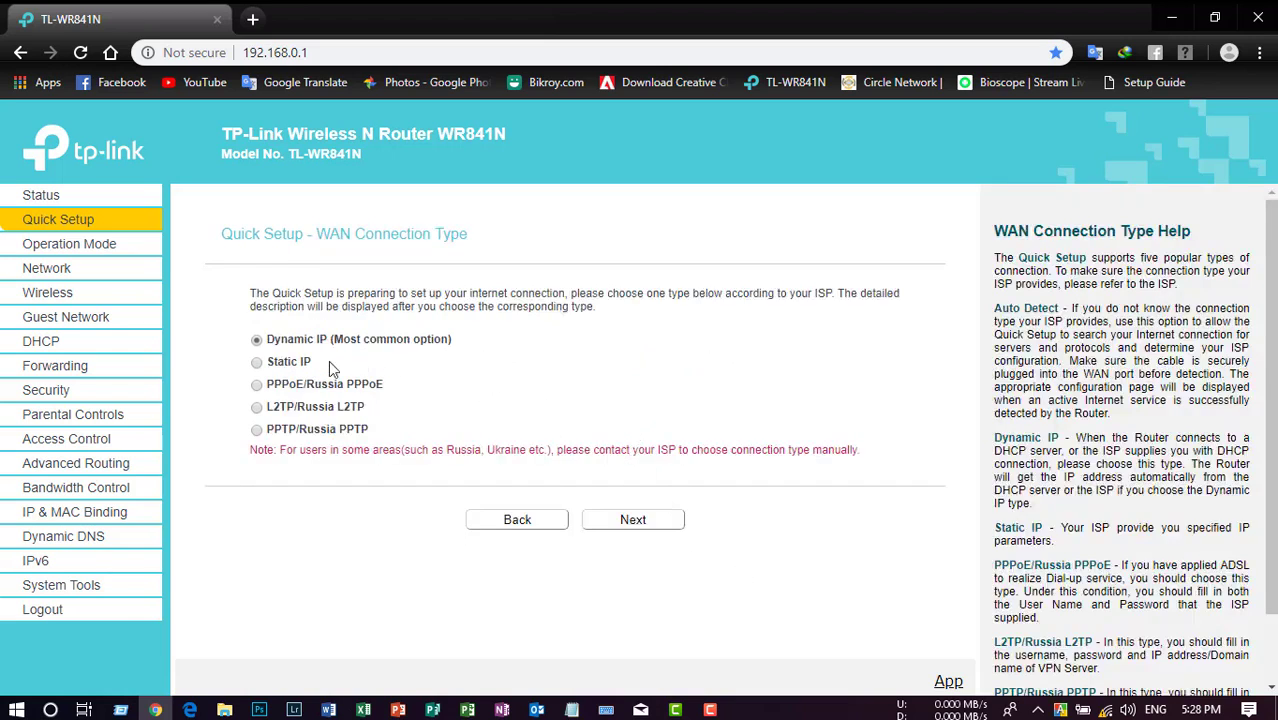
{"action": "left_click", "coordinate": [634, 522]}
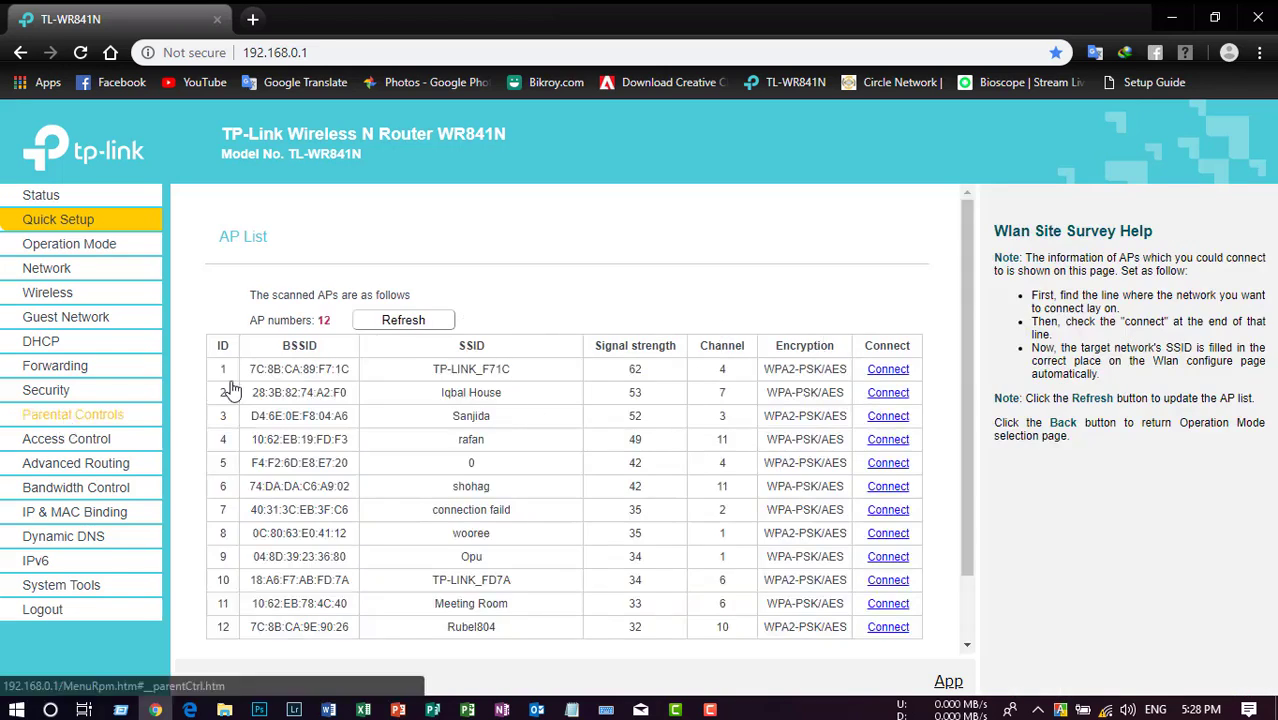
Rescan, bridge to TP-LINK_F71C, and enter that network's Wi-Fi password
{"action": "left_click", "coordinate": [415, 322]}
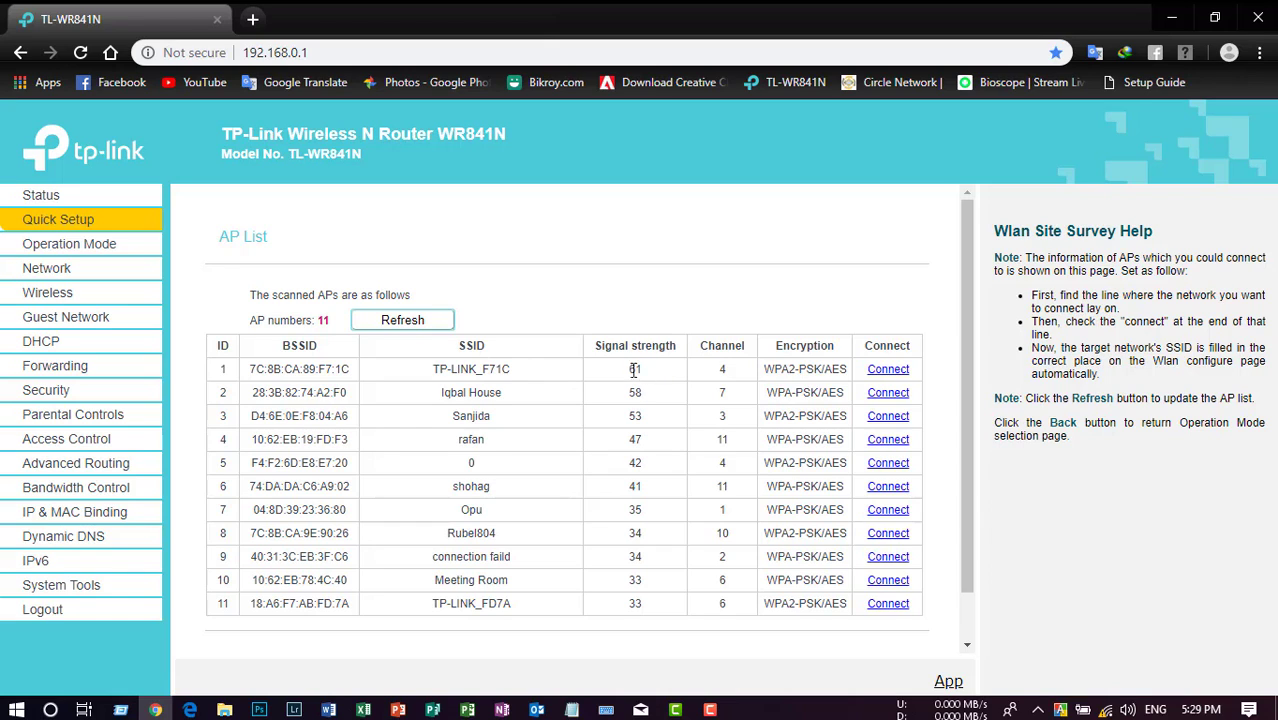
{"action": "left_click", "coordinate": [886, 370]}
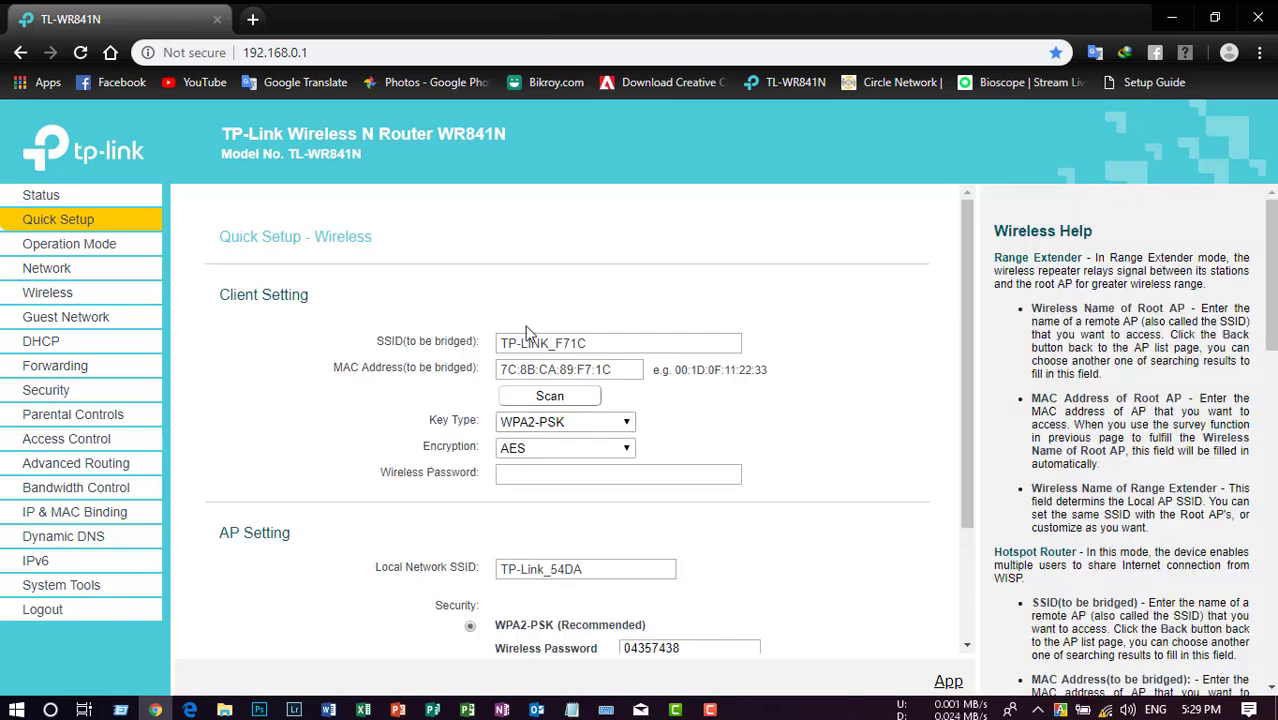
{"action": "left_click", "coordinate": [600, 347]}
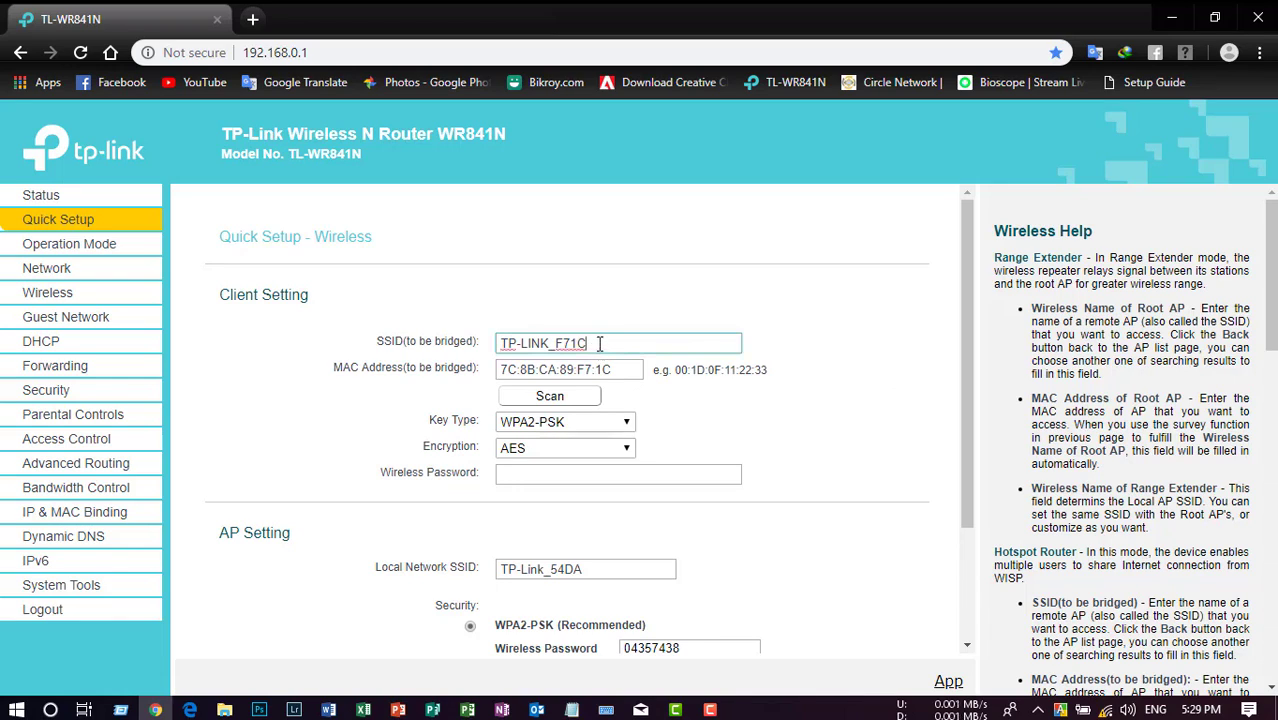
{"action": "scroll", "coordinate": [600, 343], "scroll_direction": "down", "scroll_amount": 1}
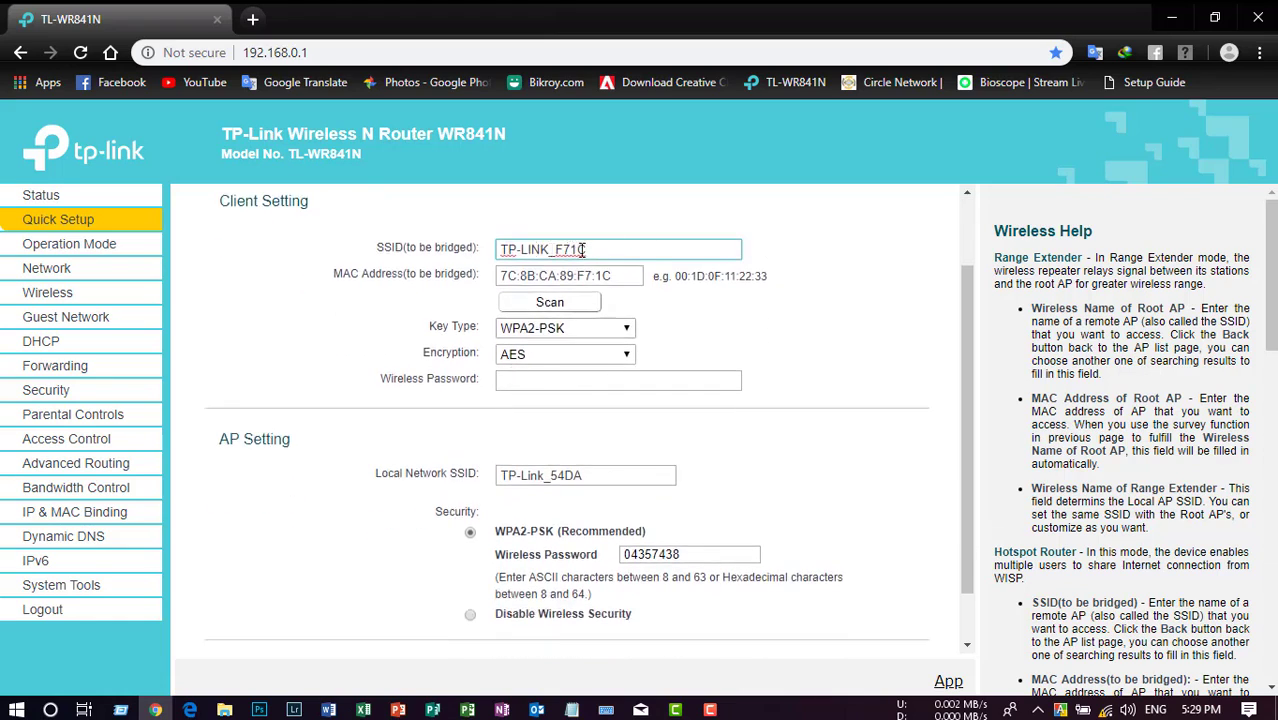
{"action": "left_click", "coordinate": [566, 381]}
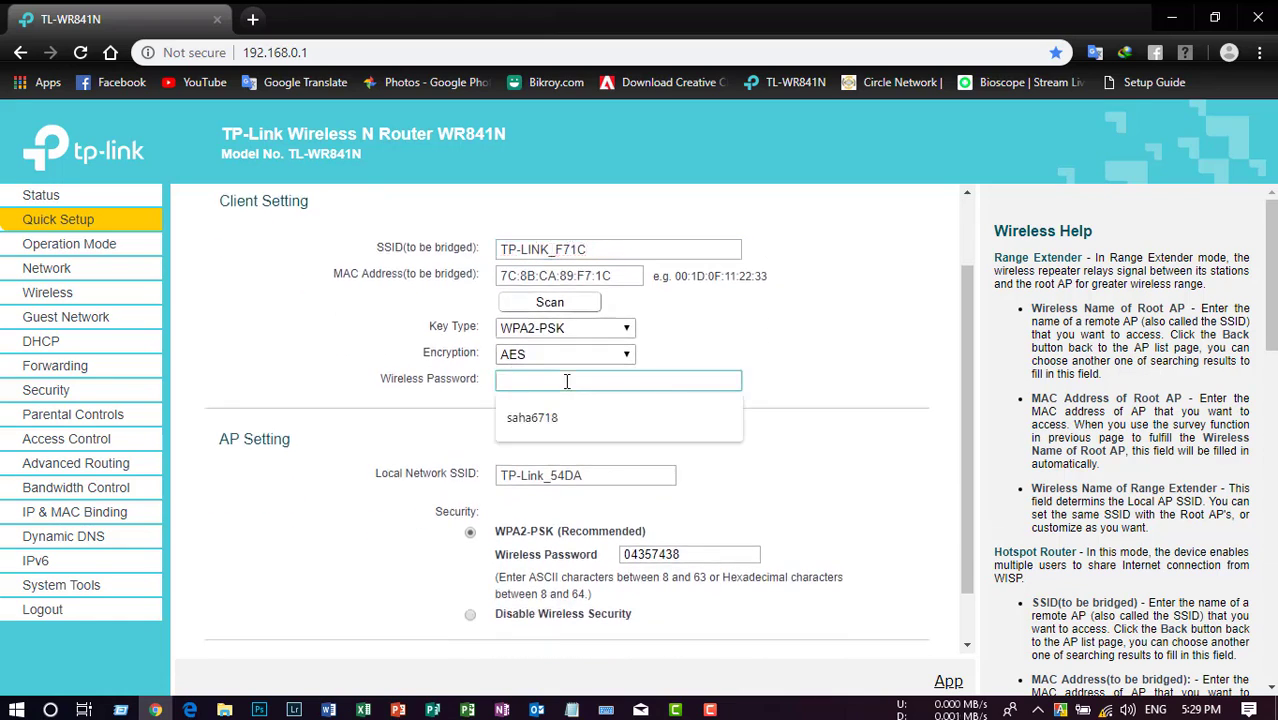
{"action": "scroll", "coordinate": [540, 408], "scroll_direction": "down", "scroll_amount": 1}
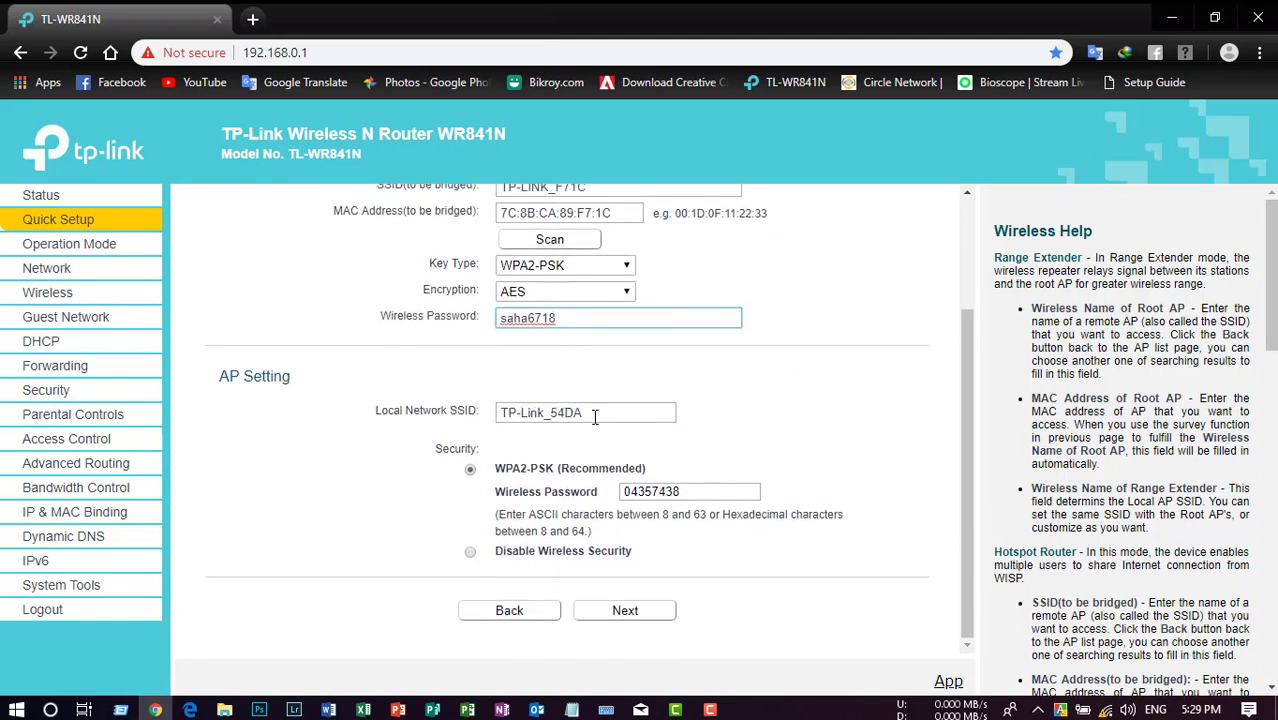
Rename the local network SSID to 'Technical Sojaib'
{"action": "left_click", "coordinate": [594, 412]}
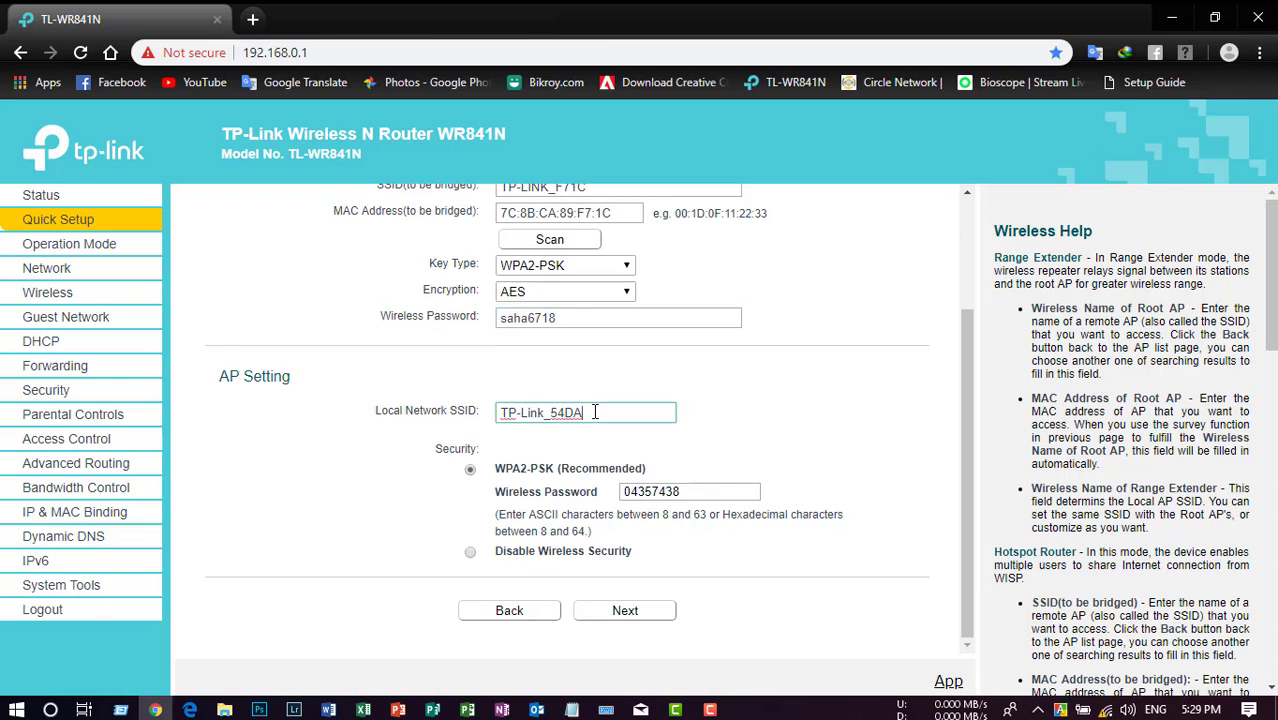
{"action": "key", "text": "BackSpace"}
{"action": "key", "text": "BackSpace"}
{"action": "key", "text": "BackSpace"}
{"action": "key", "text": "BackSpace"}
{"action": "key", "text": "BackSpace"}
{"action": "key", "text": "BackSpace"}
{"action": "key", "text": "BackSpace"}
{"action": "key", "text": "BackSpace"}
{"action": "key", "text": "BackSpace"}
{"action": "key", "text": "BackSpace"}
{"action": "key", "text": "BackSpace"}
{"action": "key", "text": "BackSpace"}
{"action": "type", "text": "Technical Sojaib"}
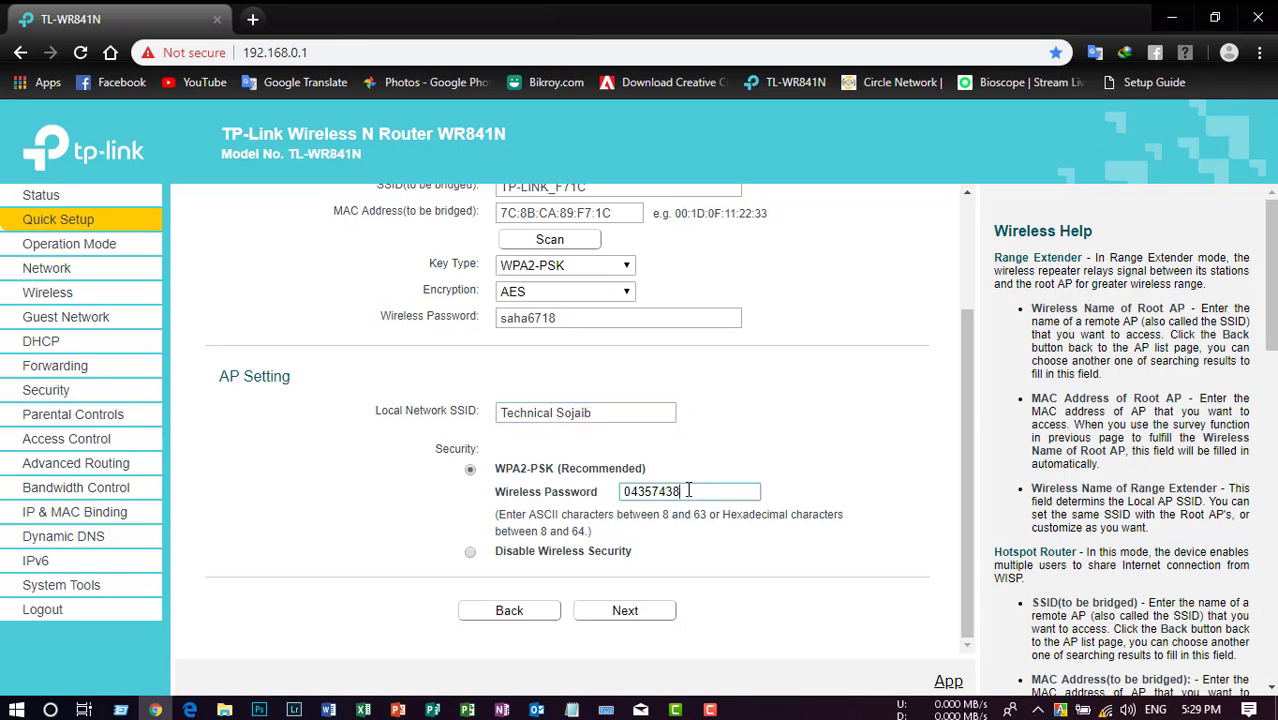
Replace the local WPA2-PSK password with a new one and reach the summary page
{"action": "left_click_drag", "start_coordinate": [688, 491], "coordinate": [620, 491]}
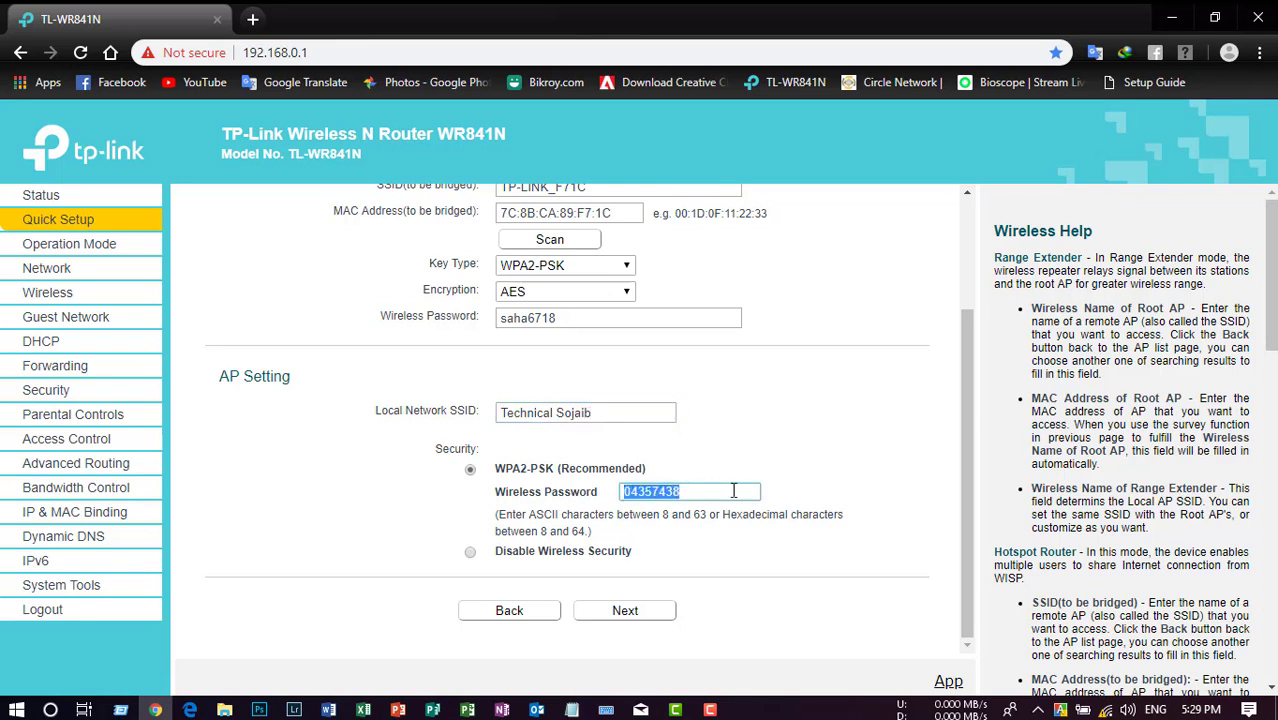
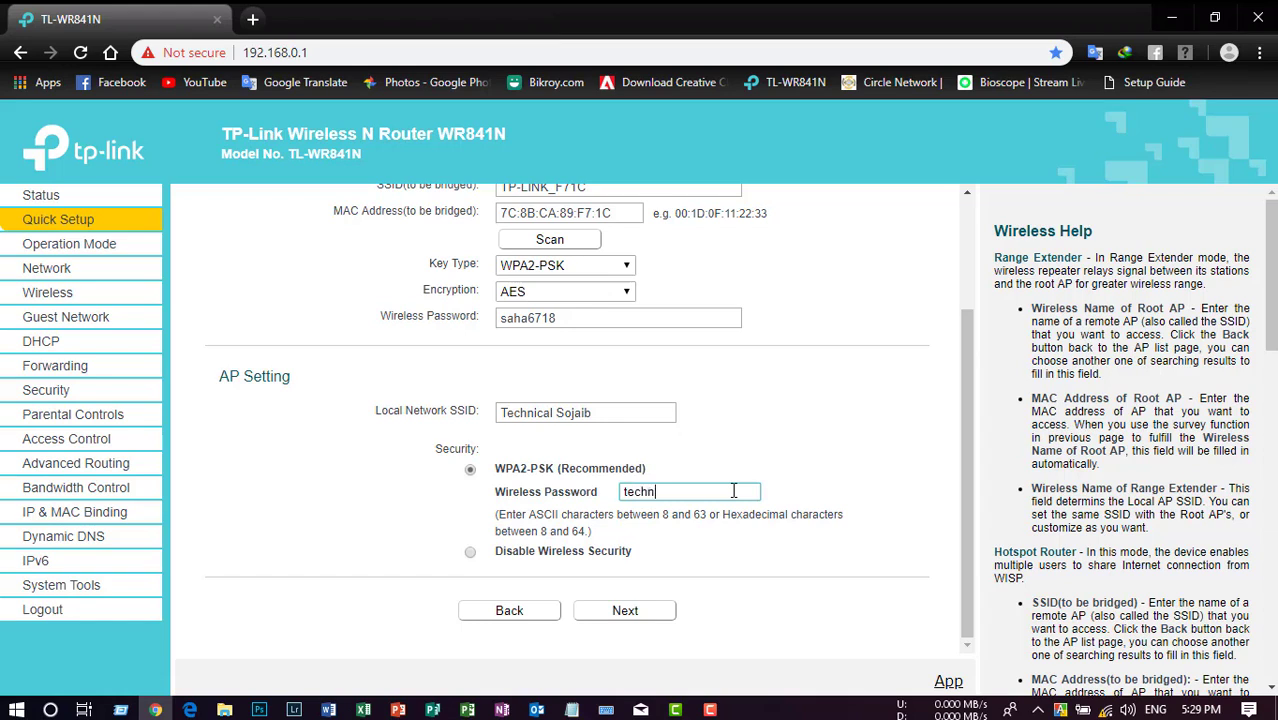
{"action": "left_click_drag", "start_coordinate": [701, 491], "coordinate": [623, 493]}
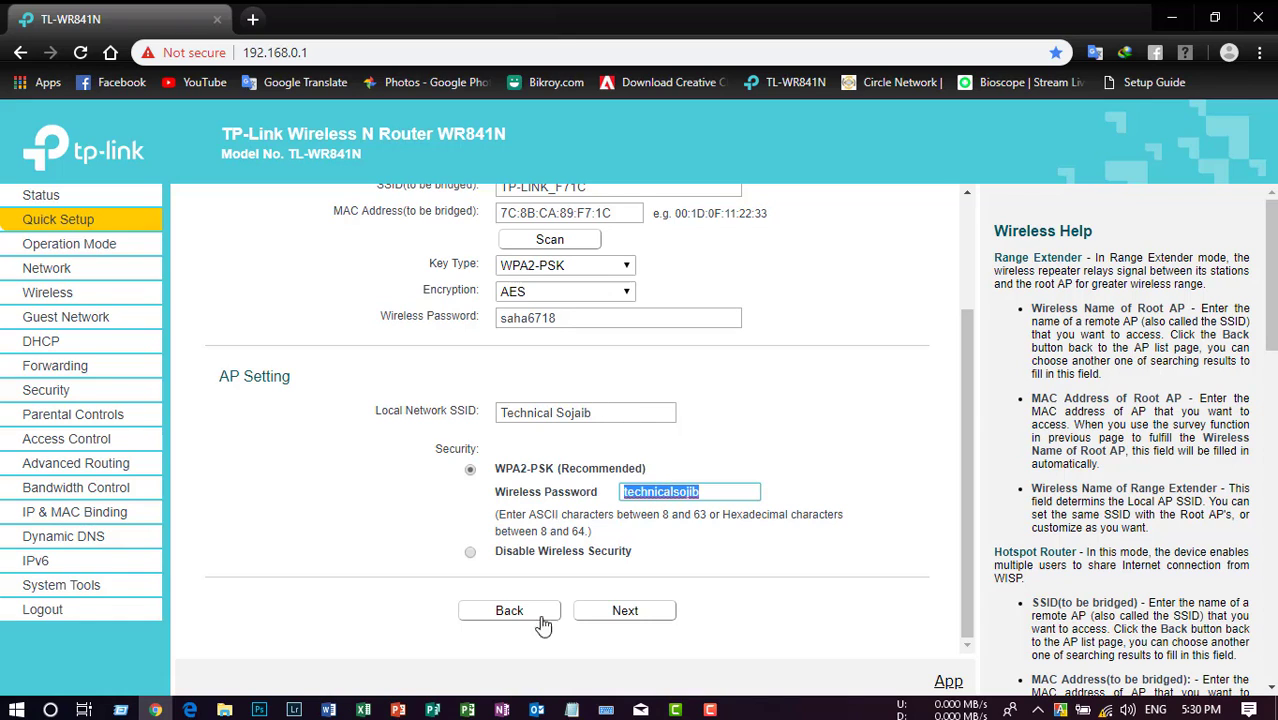
{"action": "left_click", "coordinate": [622, 610]}
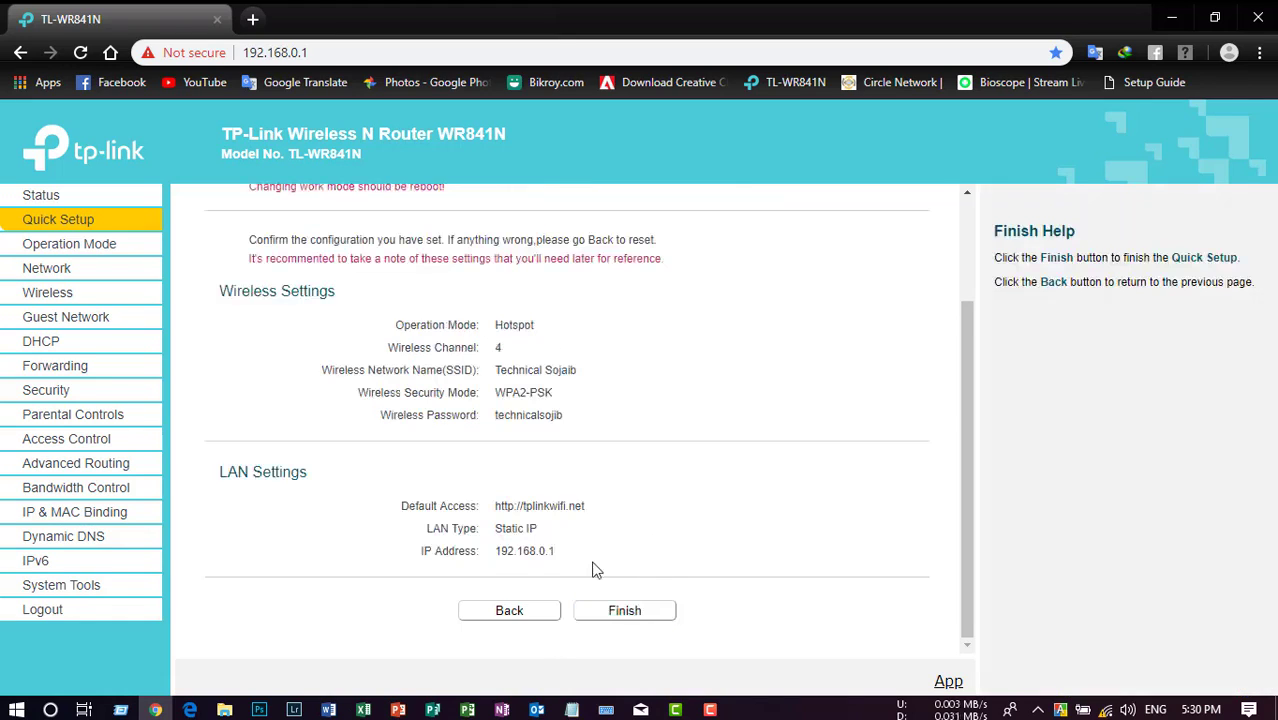
Finish Quick Setup to save the Hotspot settings and reboot the router
{"action": "left_click", "coordinate": [627, 612]}
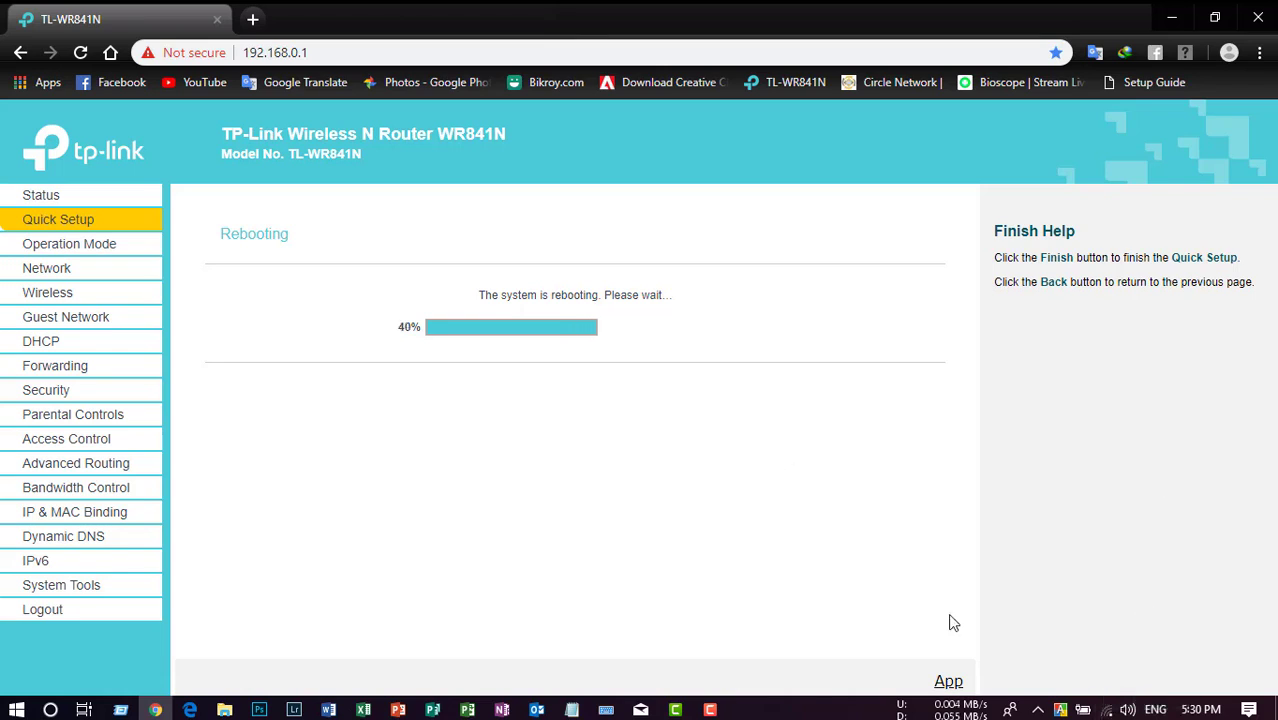
Show the Windows Wi-Fi network list while the router reboots
{"action": "left_click", "coordinate": [1105, 710]}
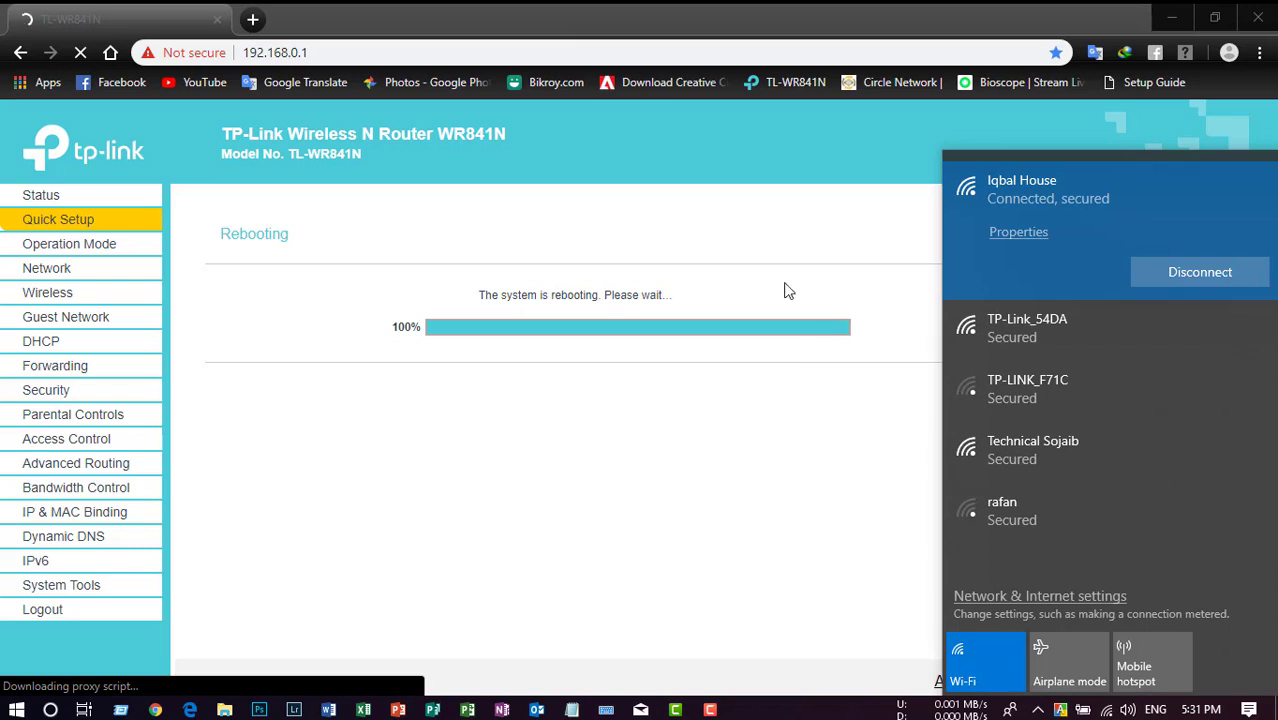
Connect to Technical Sojaib by pasting its network security key and submitting it
{"action": "left_click", "coordinate": [1107, 710]}
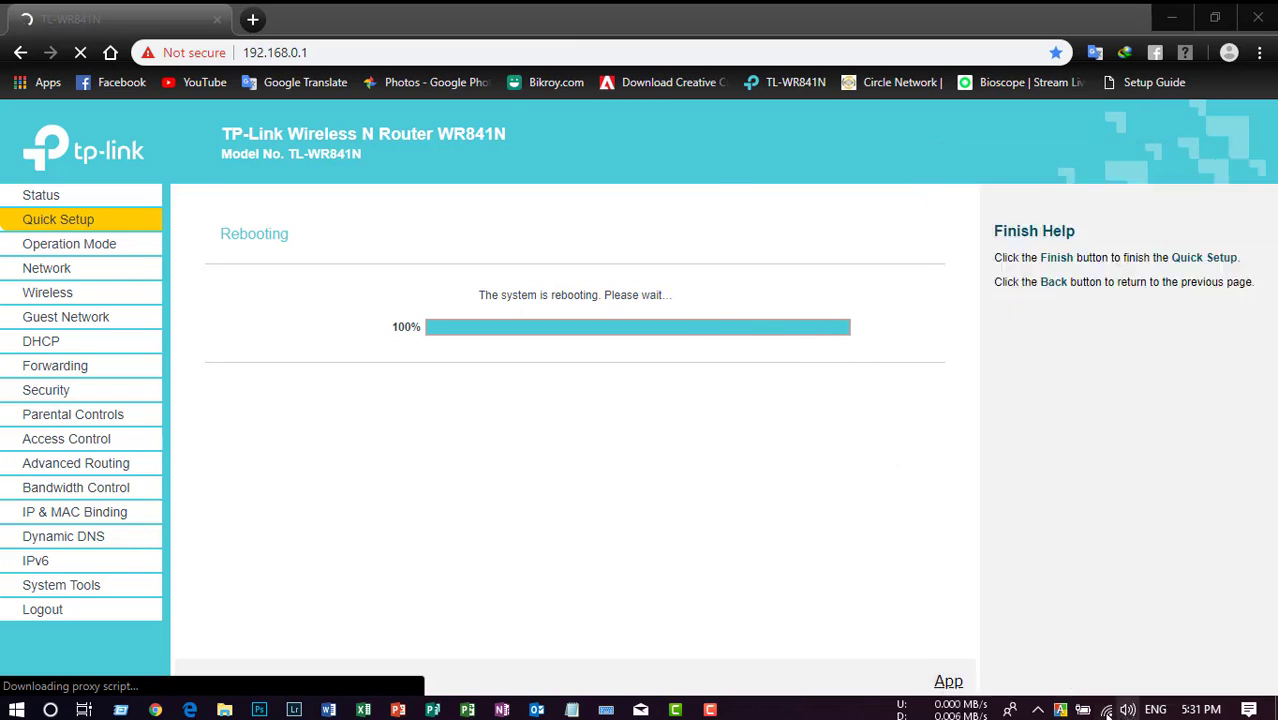
{"action": "left_click", "coordinate": [1107, 712]}
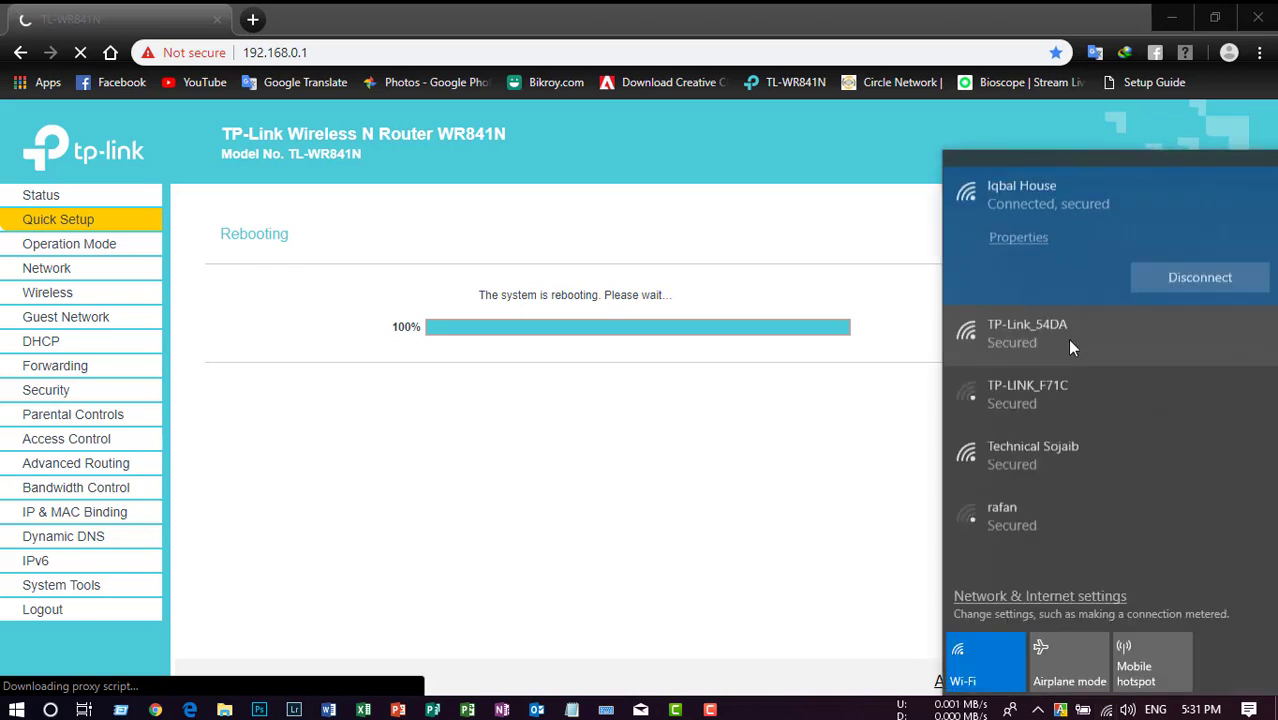
{"action": "left_click", "coordinate": [1017, 321]}
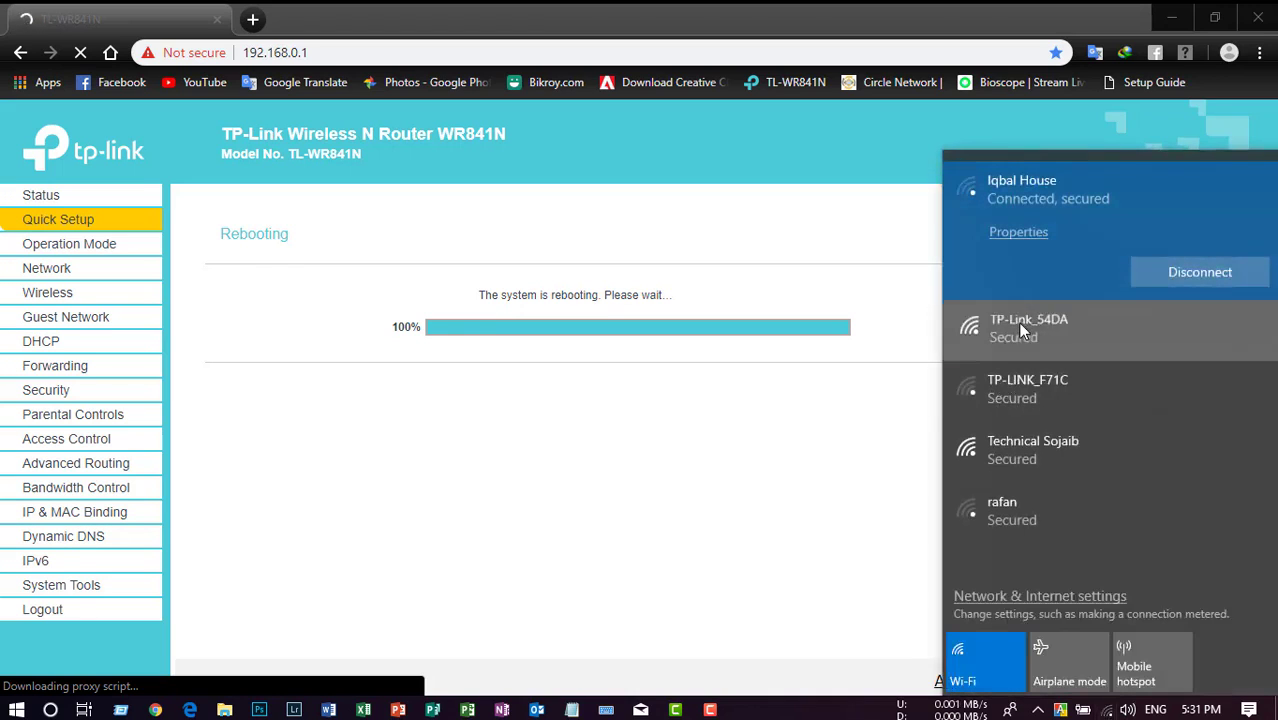
{"action": "left_click", "coordinate": [1064, 441]}
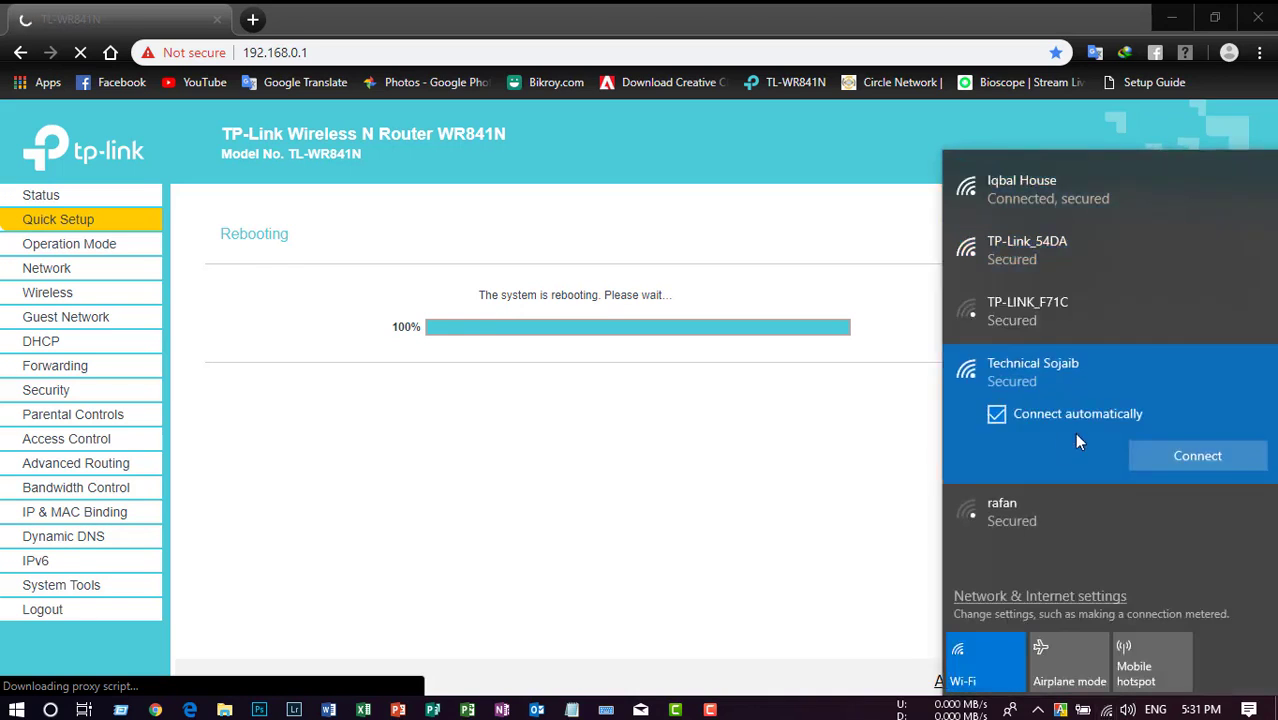
{"action": "left_click", "coordinate": [1188, 458]}
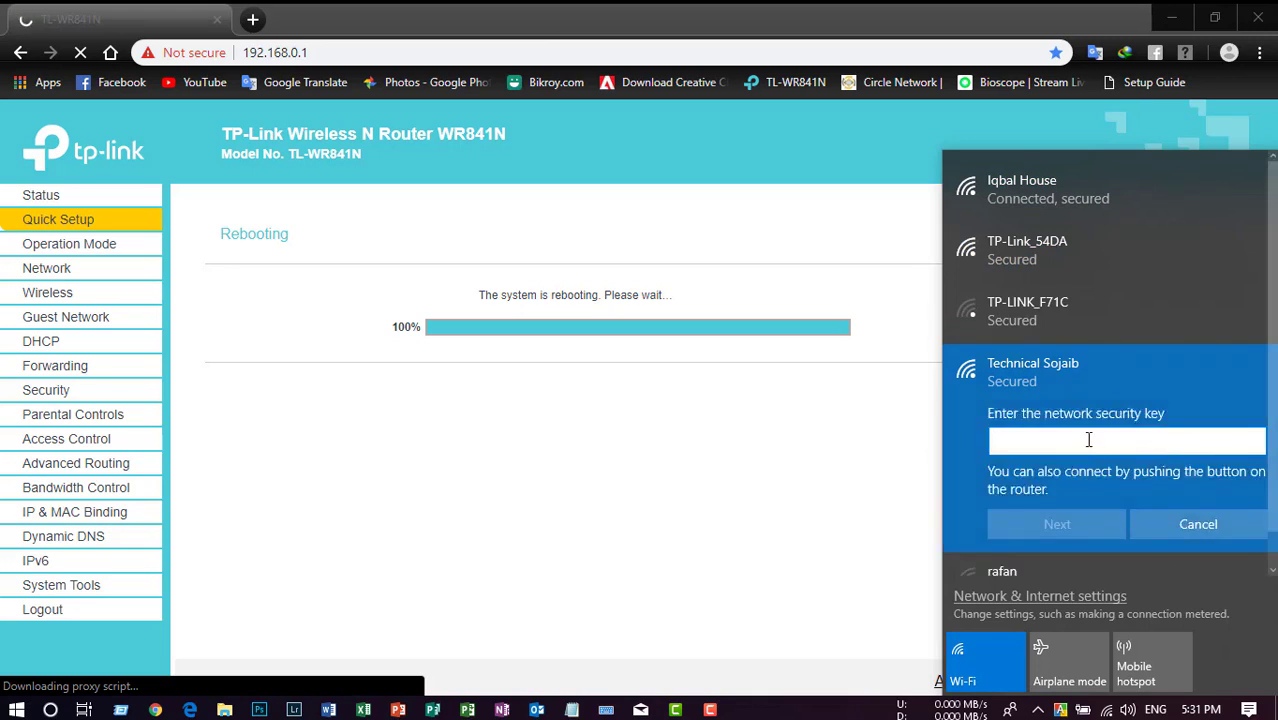
{"action": "right_click", "coordinate": [1090, 442]}
{"action": "left_click", "coordinate": [1121, 455]}
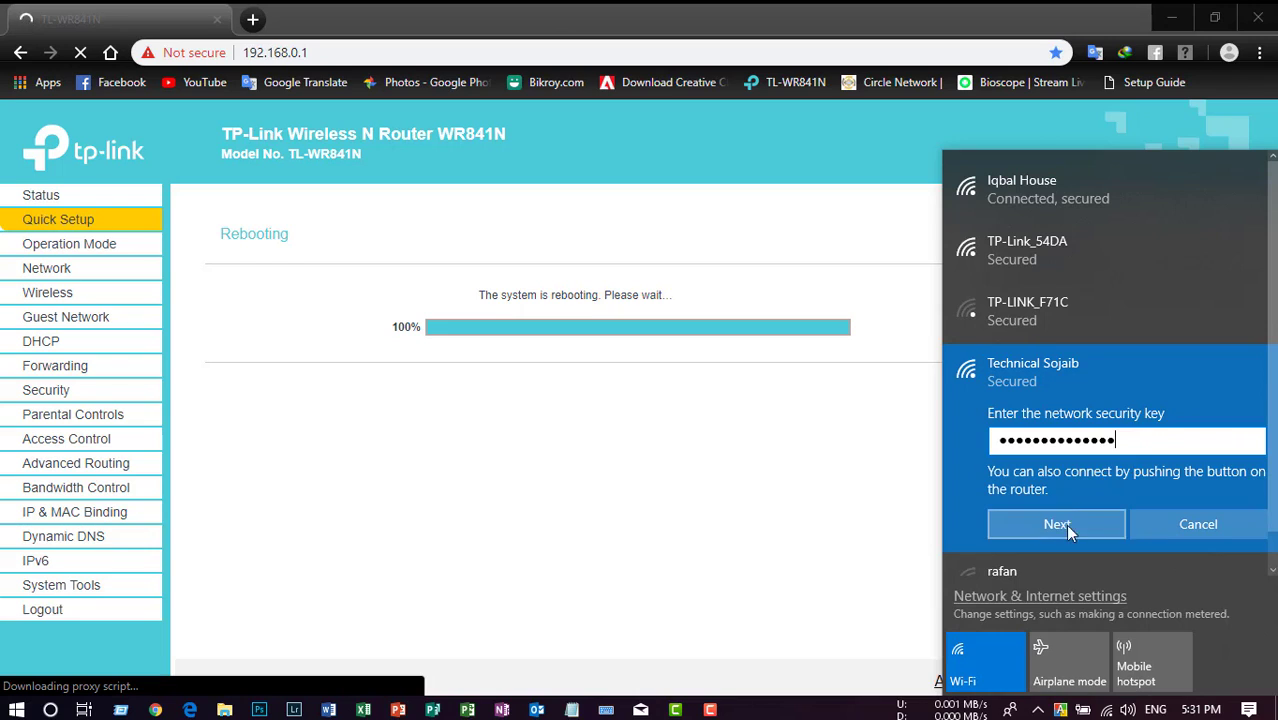
{"action": "left_click", "coordinate": [1063, 524]}
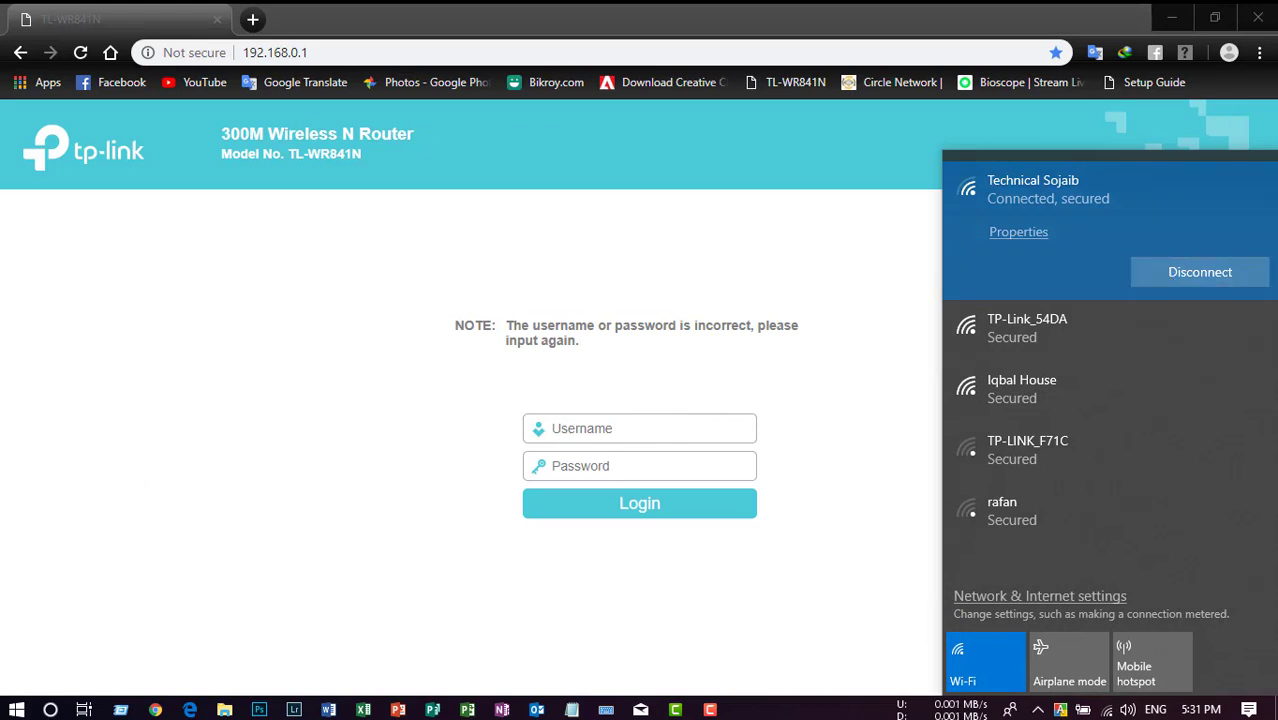
Open the YouTube bookmark in a new tab to test browsing, then close it
{"action": "left_click", "coordinate": [1108, 710]}
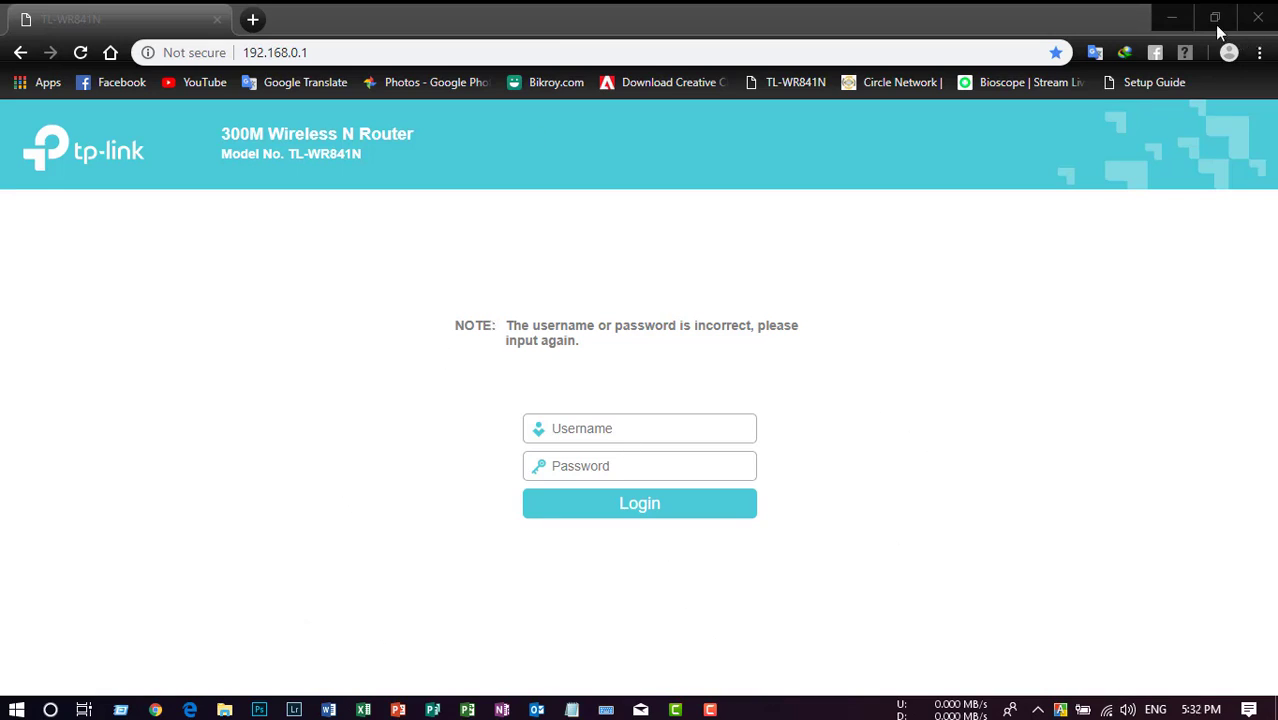
{"action": "left_click", "coordinate": [253, 19]}
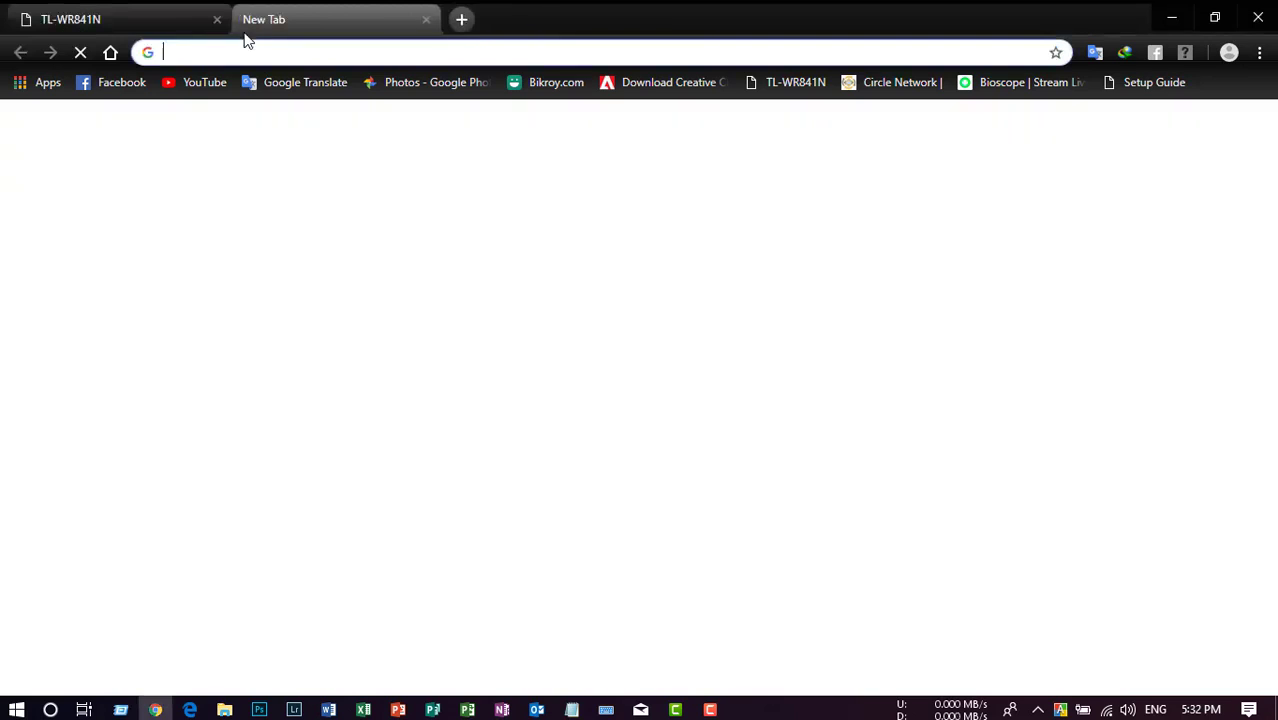
{"action": "left_click", "coordinate": [197, 84]}
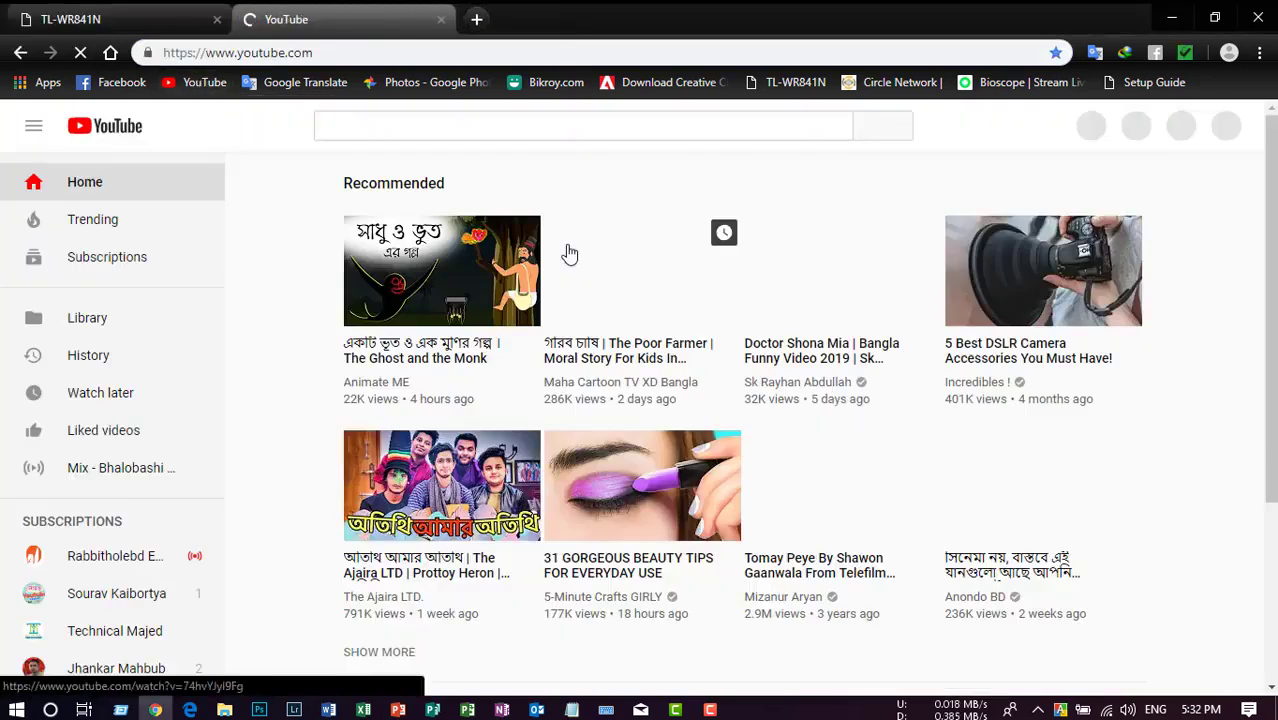
{"action": "scroll", "coordinate": [566, 252], "scroll_direction": "down", "scroll_amount": 5}
{"action": "scroll", "coordinate": [566, 252], "scroll_direction": "up", "scroll_amount": 5}
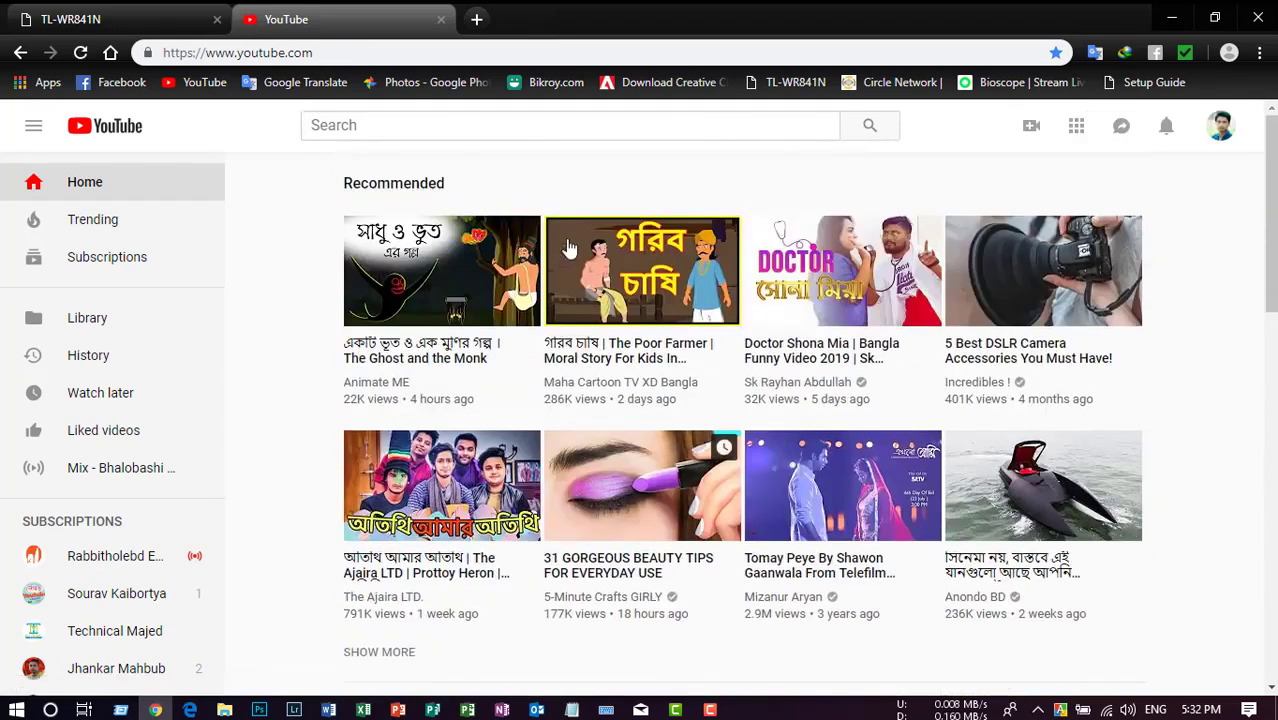
{"action": "left_click", "coordinate": [440, 20]}
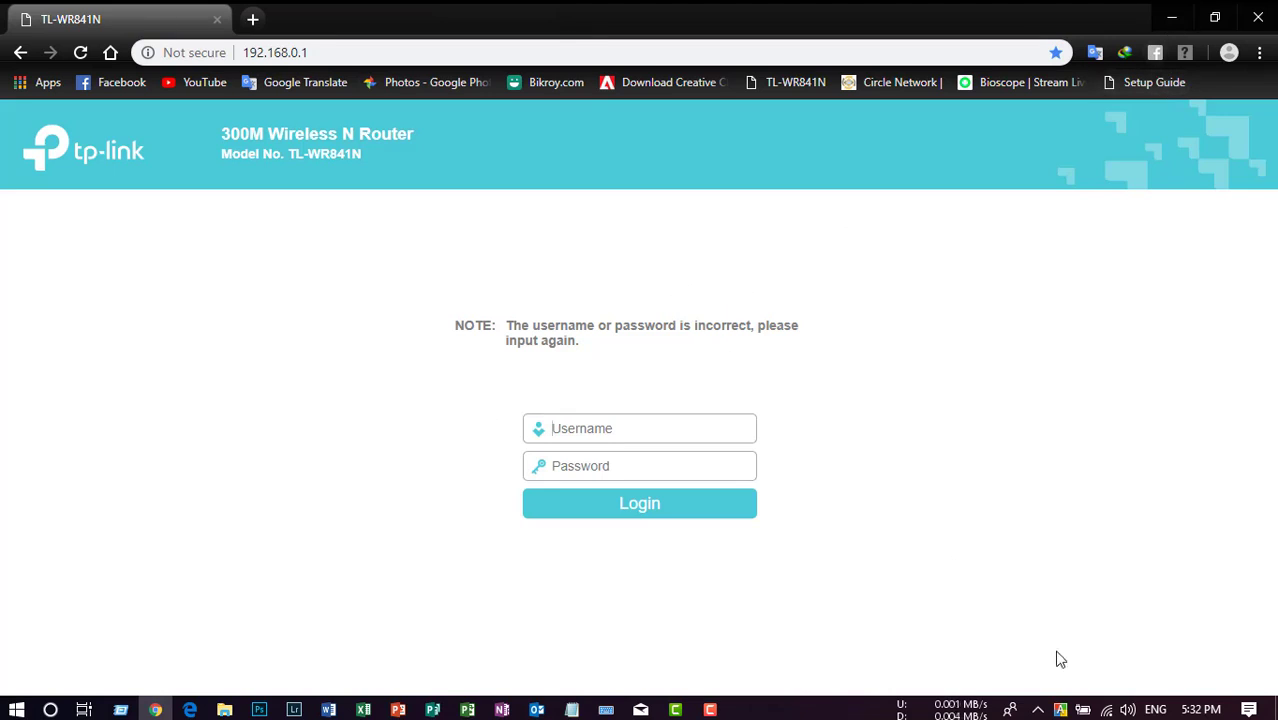
Verify in the tray Wi-Fi list that Technical Sojaib is connected and secured, then minimize Chrome
{"action": "left_click", "coordinate": [1106, 710]}
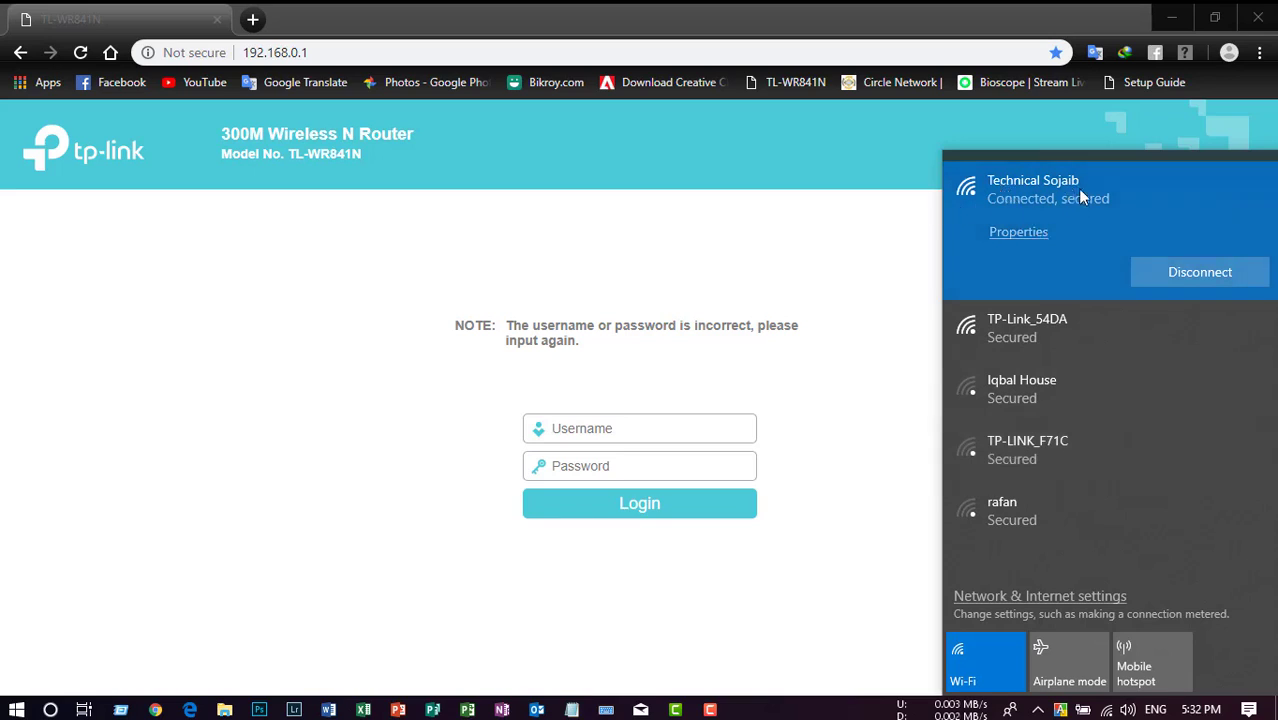
{"action": "left_click", "coordinate": [602, 428]}
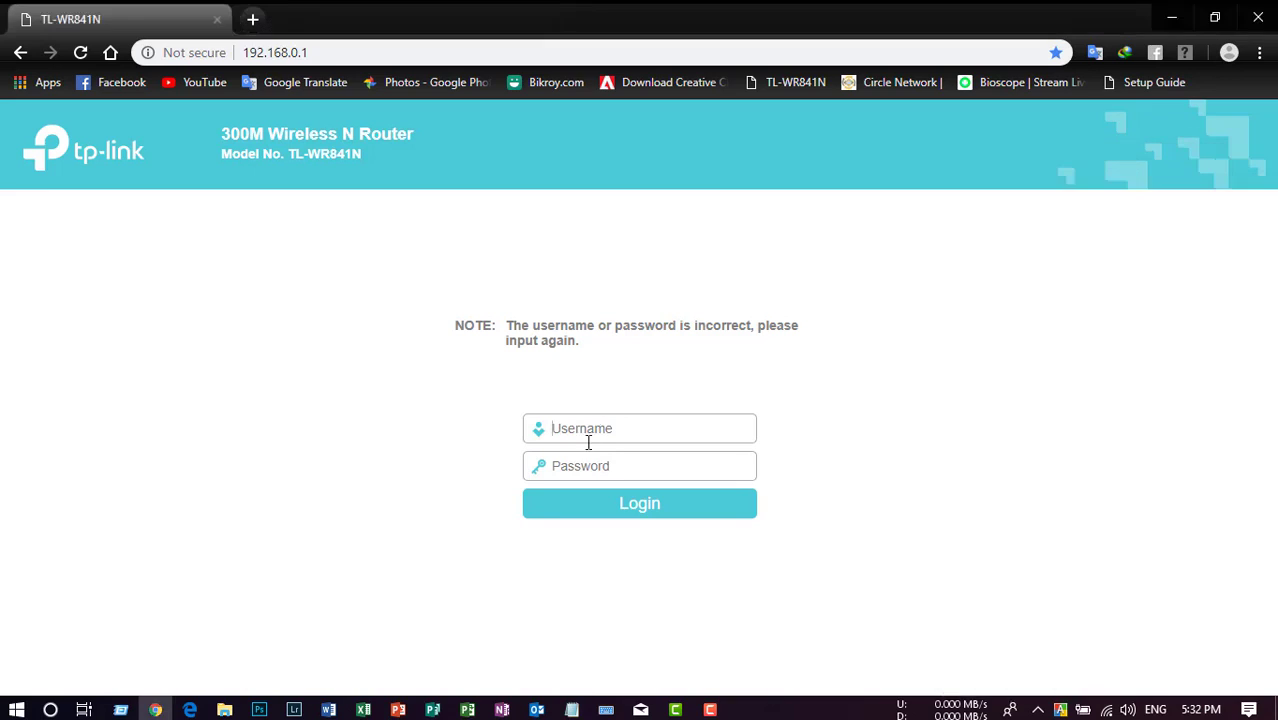
{"action": "left_click", "coordinate": [1106, 709]}
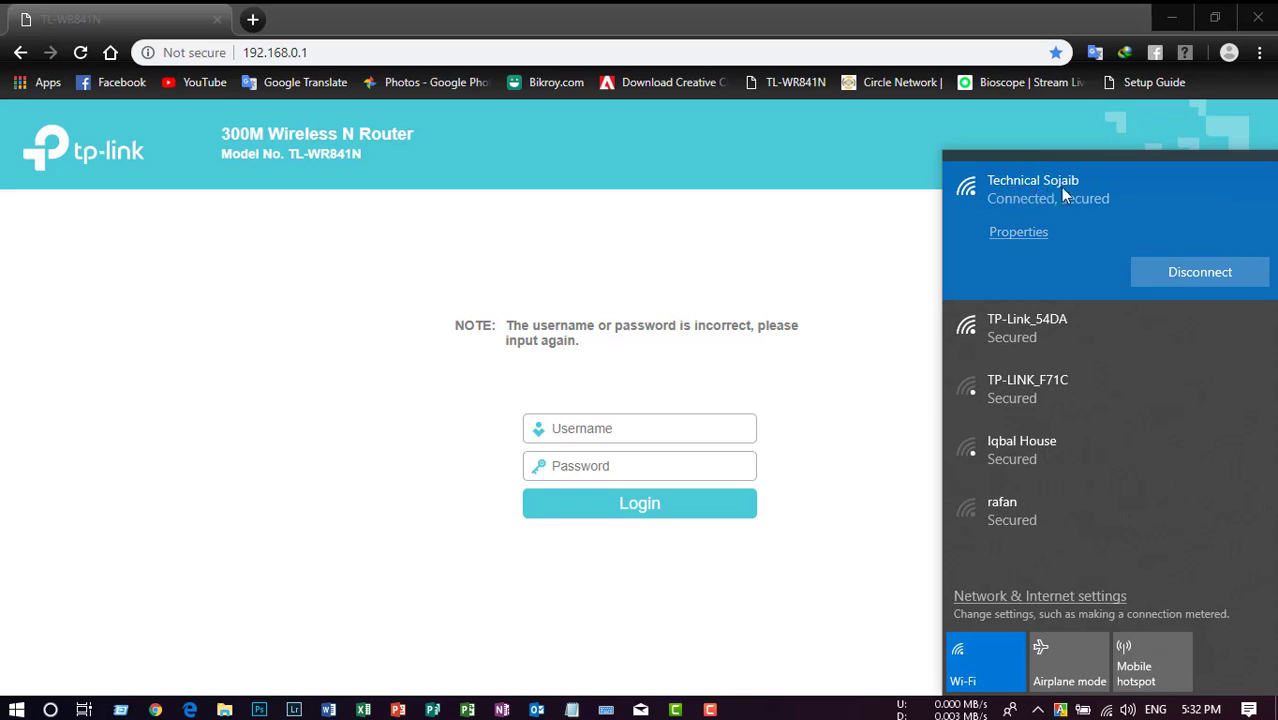
{"action": "left_click", "coordinate": [1104, 710]}
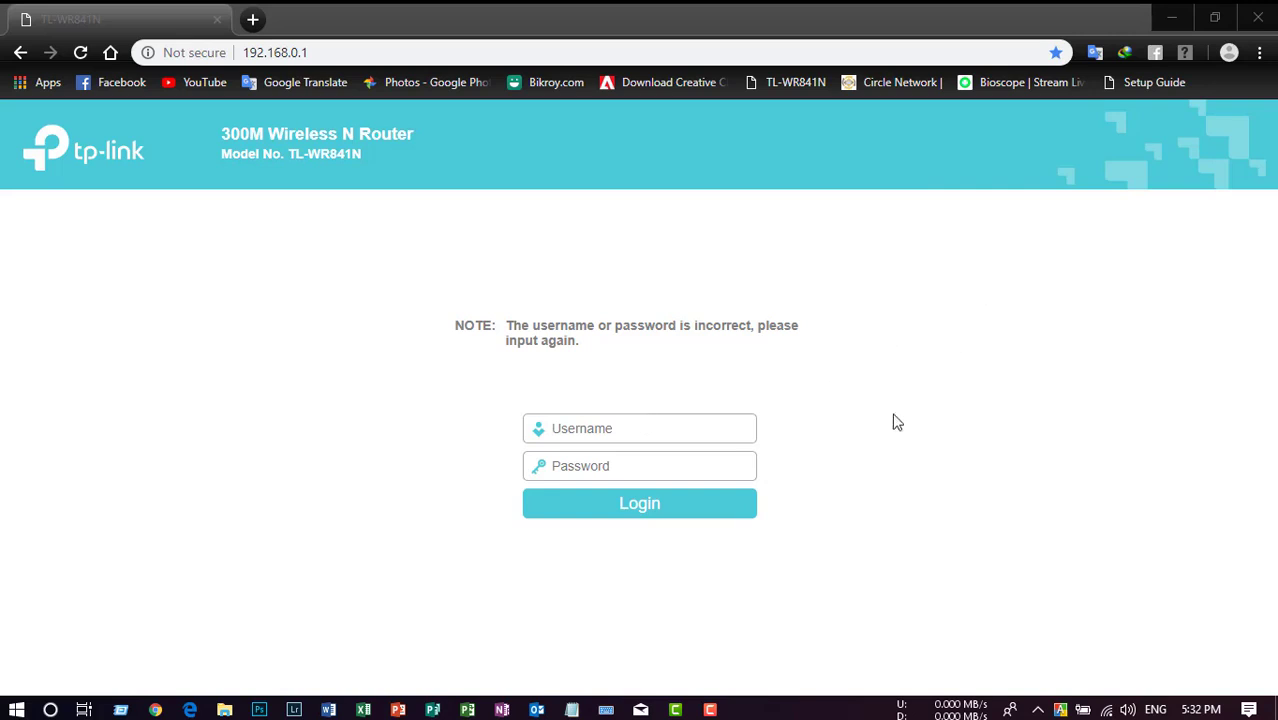
{"action": "left_click", "coordinate": [1162, 16]}
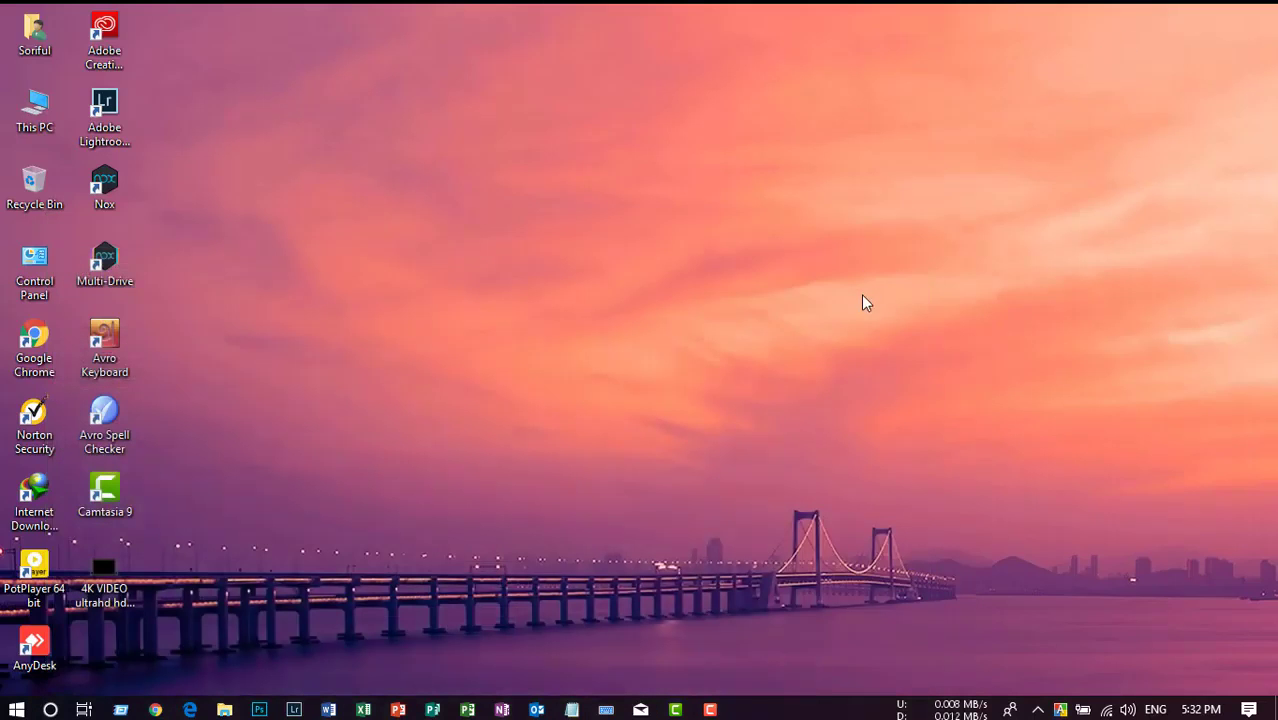